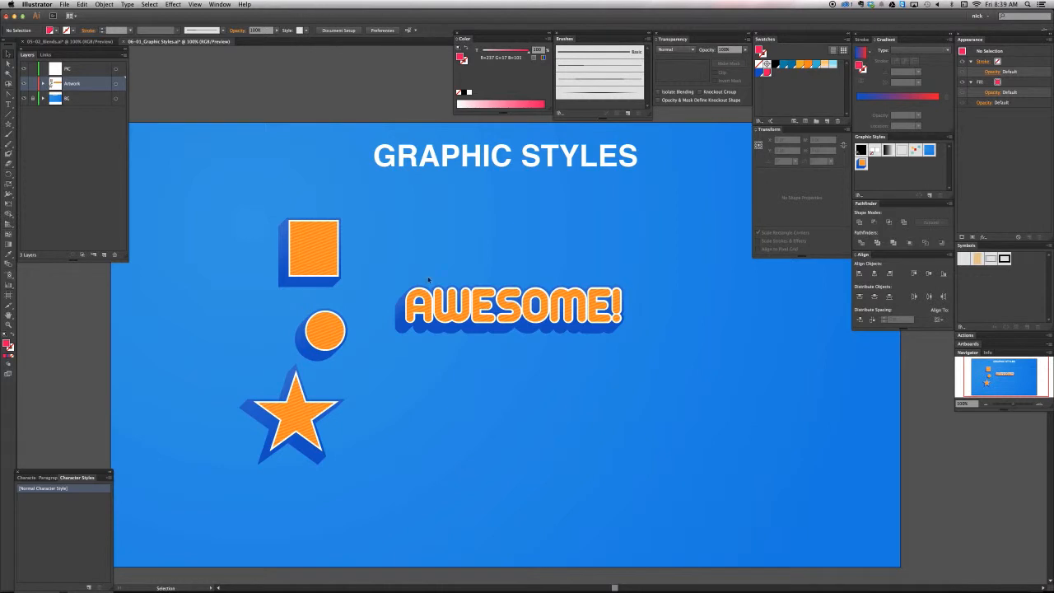
# Inspect the appearance of the AWESOME! text and make more room for the graphic style swatches
pyautogui.press('super+equal')
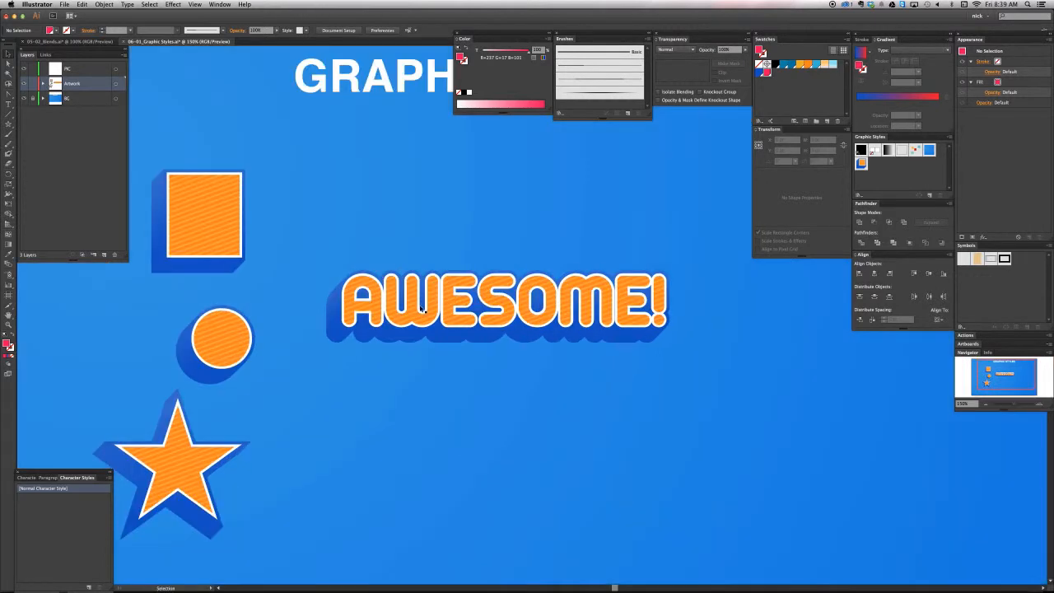
pyautogui.hscroll(-2, 421, 301)
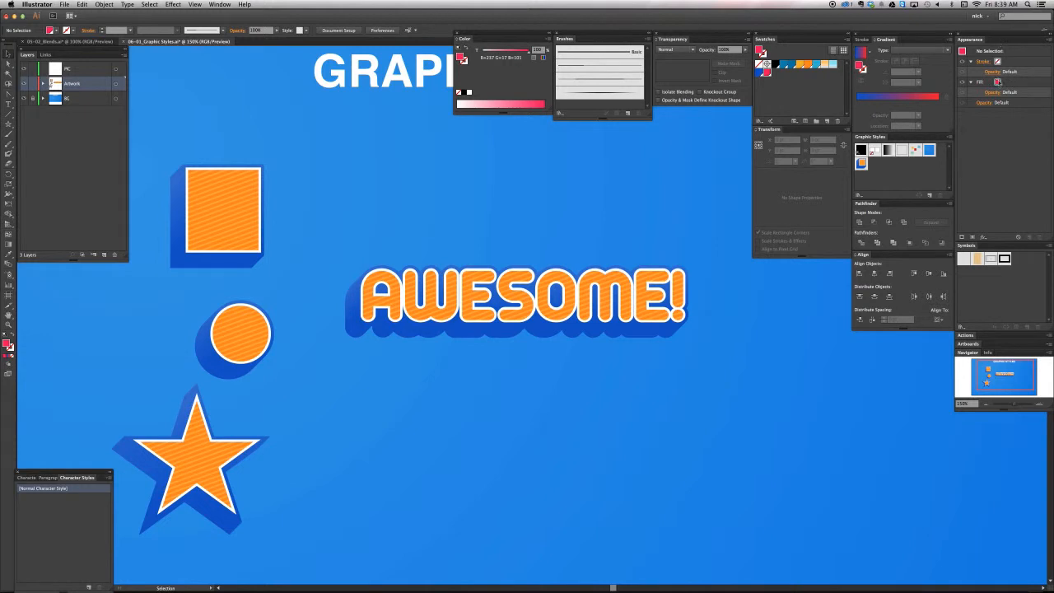
pyautogui.click(607, 305)
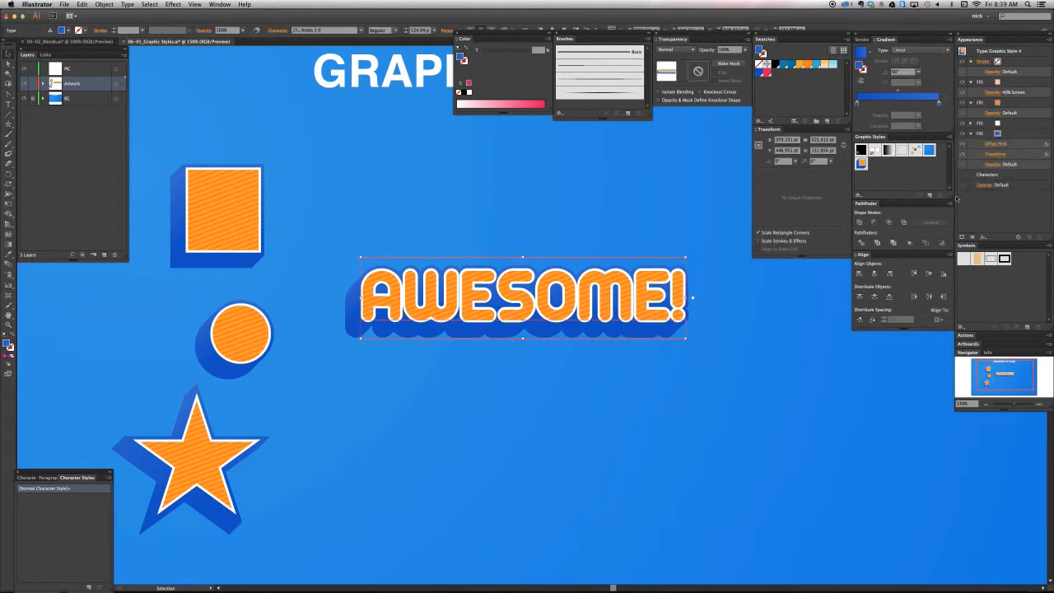
pyautogui.moveTo(951, 196); pyautogui.dragTo(951, 219)
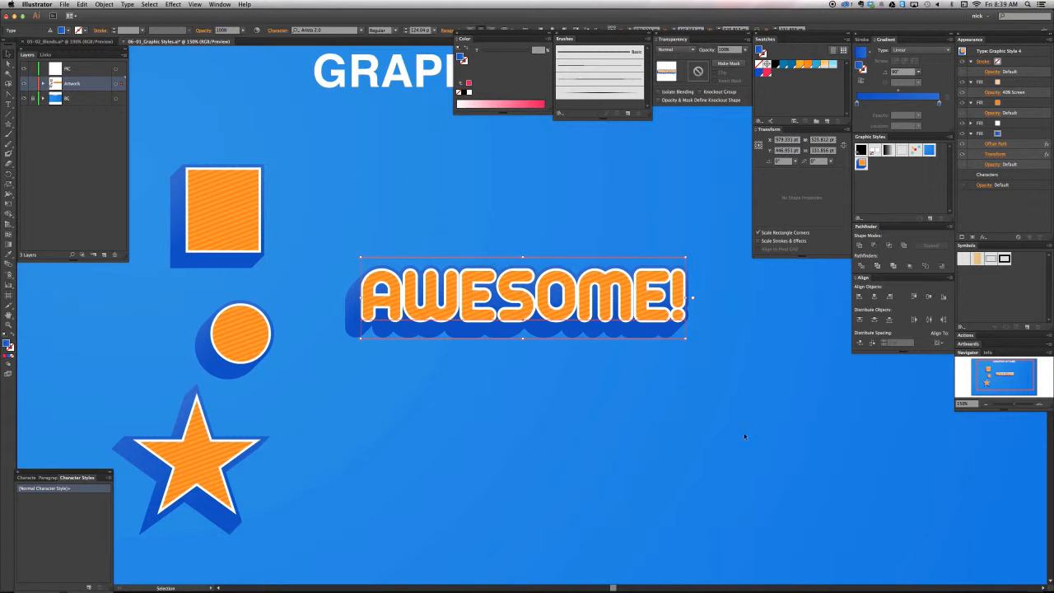
pyautogui.click(722, 366)
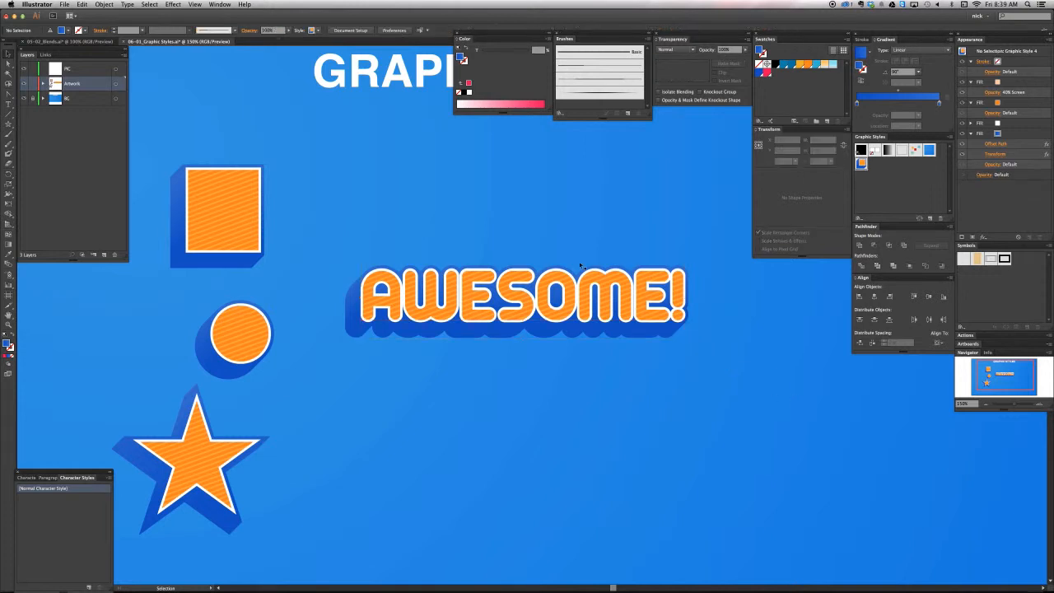
pyautogui.click(606, 317)
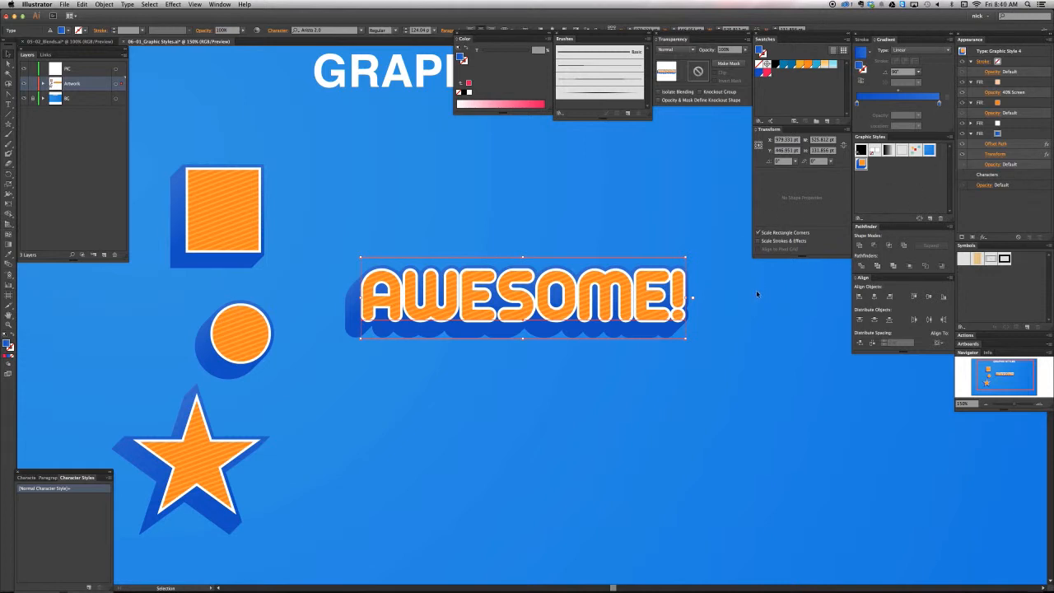
pyautogui.click(757, 337)
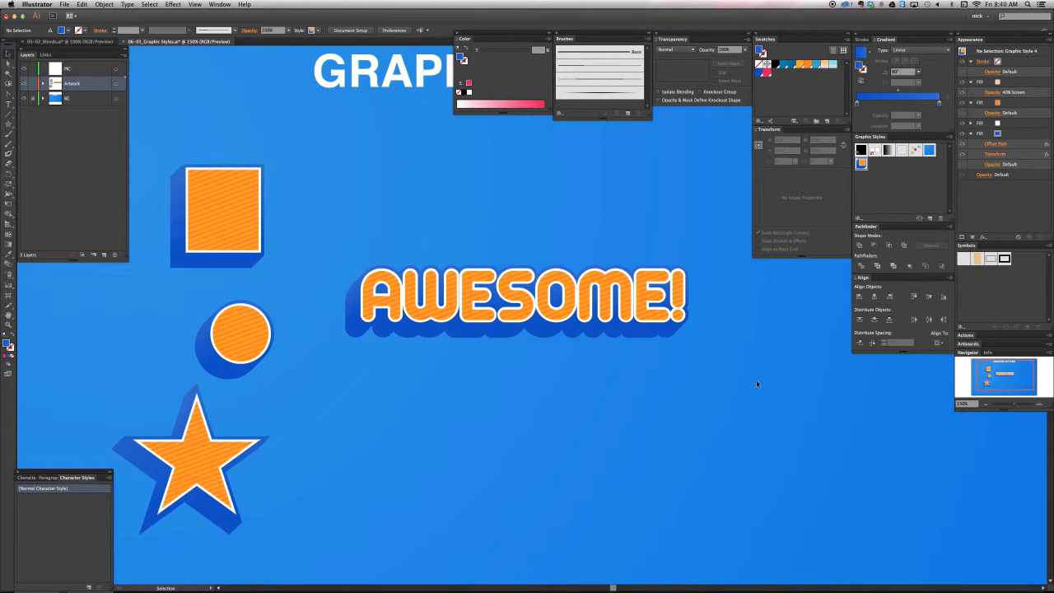
# Save the AWESOME! text's appearance as a new graphic style named Candy
pyautogui.click(654, 288)
pyautogui.moveTo(671, 289); pyautogui.dragTo(917, 205)
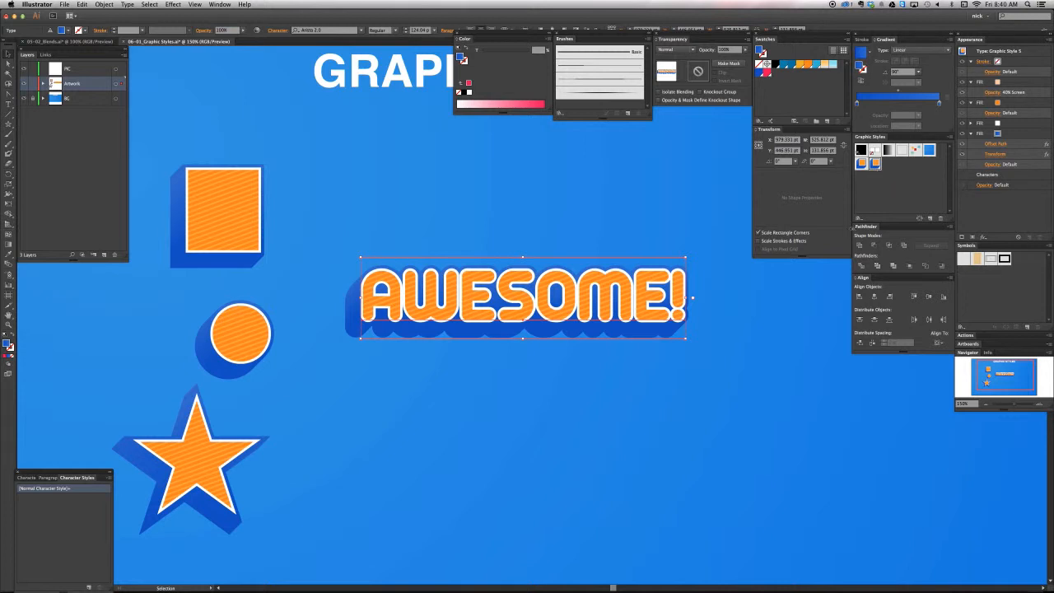
pyautogui.click(805, 345)
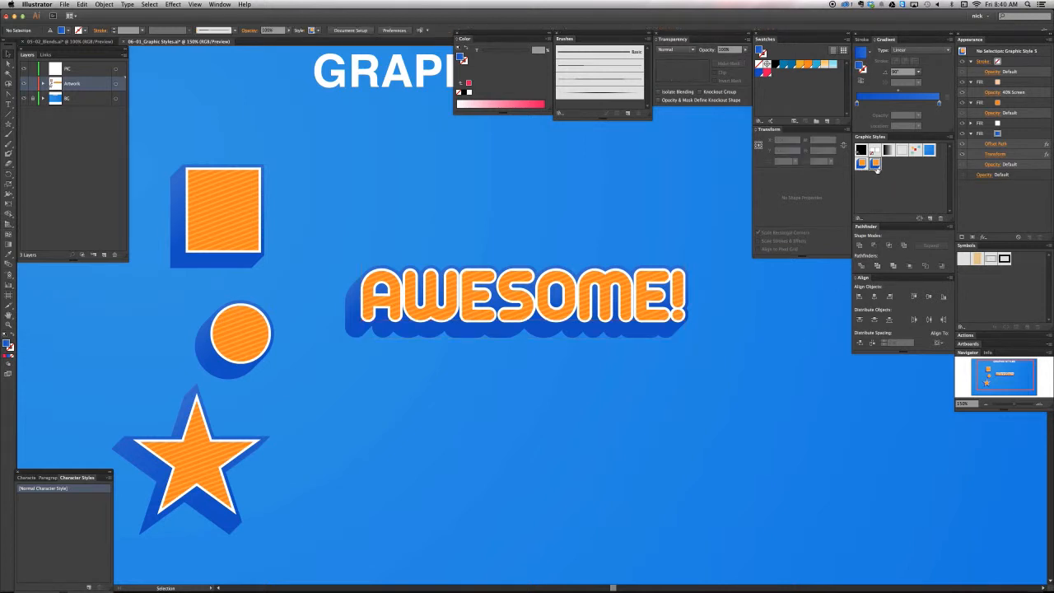
pyautogui.doubleClick(876, 164)
pyautogui.write('Candy')
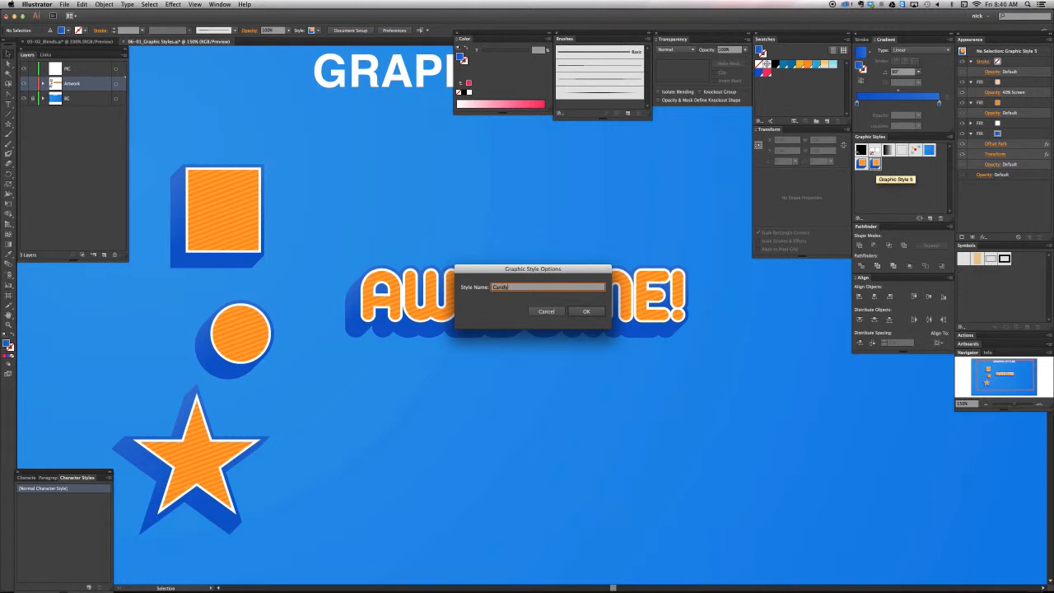
pyautogui.press('Return')
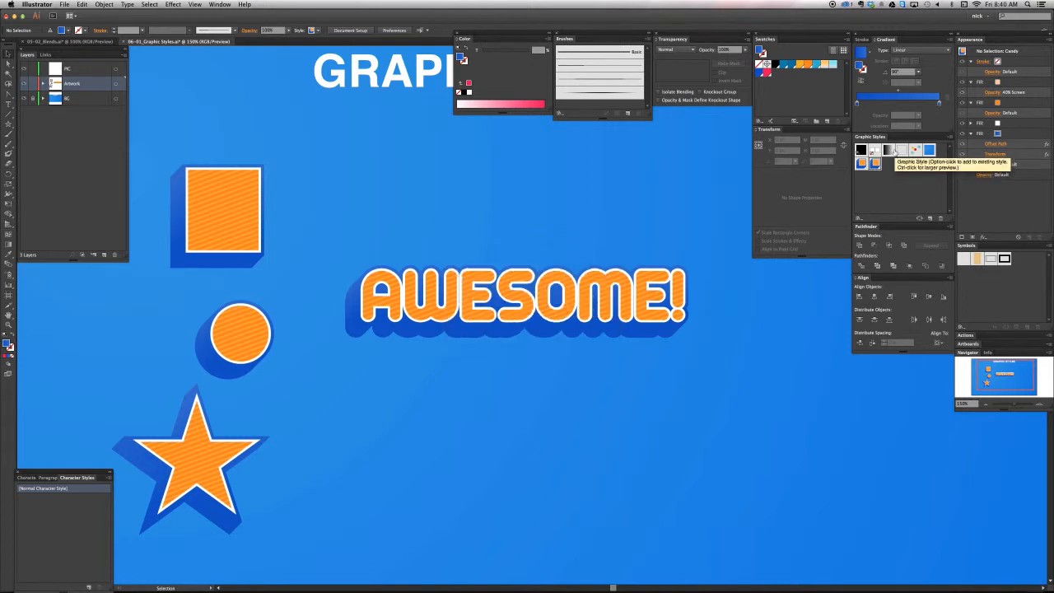
# Rename the black-and-white gradient graphic style as "Black to white gradient"
pyautogui.doubleClick(891, 154)
pyautogui.write('Black')
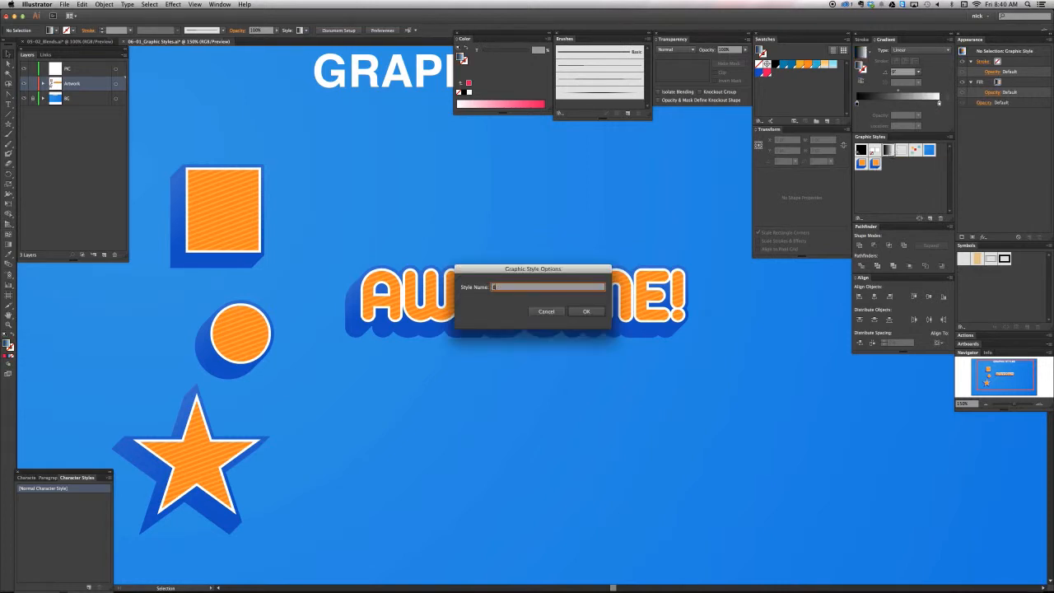
pyautogui.write(' to white gradient')
pyautogui.press('Return')
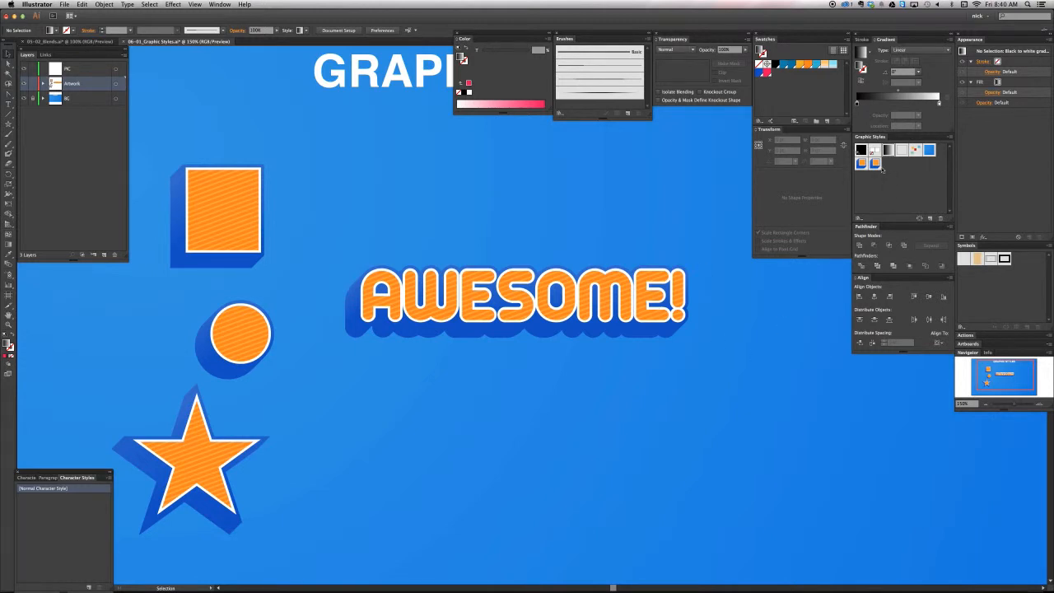
# Delete the Candy graphic style
pyautogui.moveTo(875, 163); pyautogui.dragTo(941, 220)
pyautogui.click(624, 315)
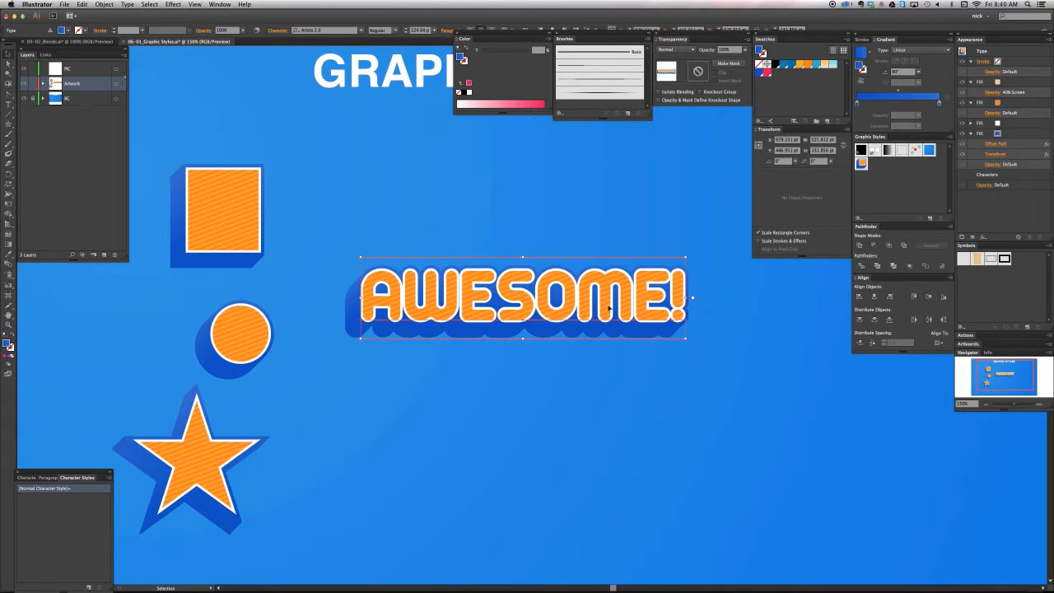
pyautogui.click(604, 507)
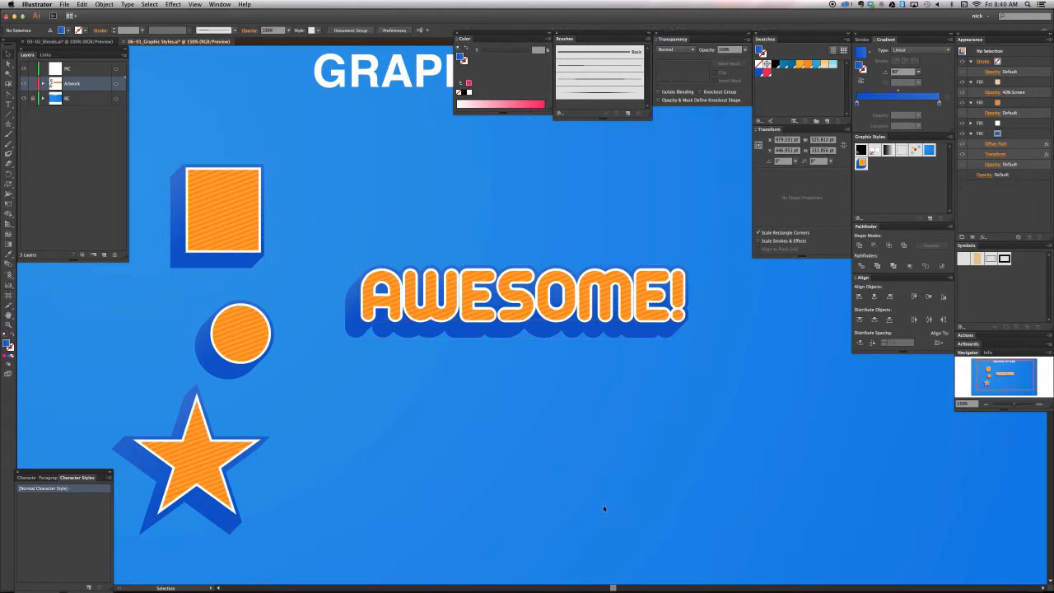
# Draw a five-pointed star about 220 pt wide and 210 pt tall below the AWESOME! text, with black fill and no stroke
pyautogui.press('m')
pyautogui.press('d')
pyautogui.hotkey('shift', '8')
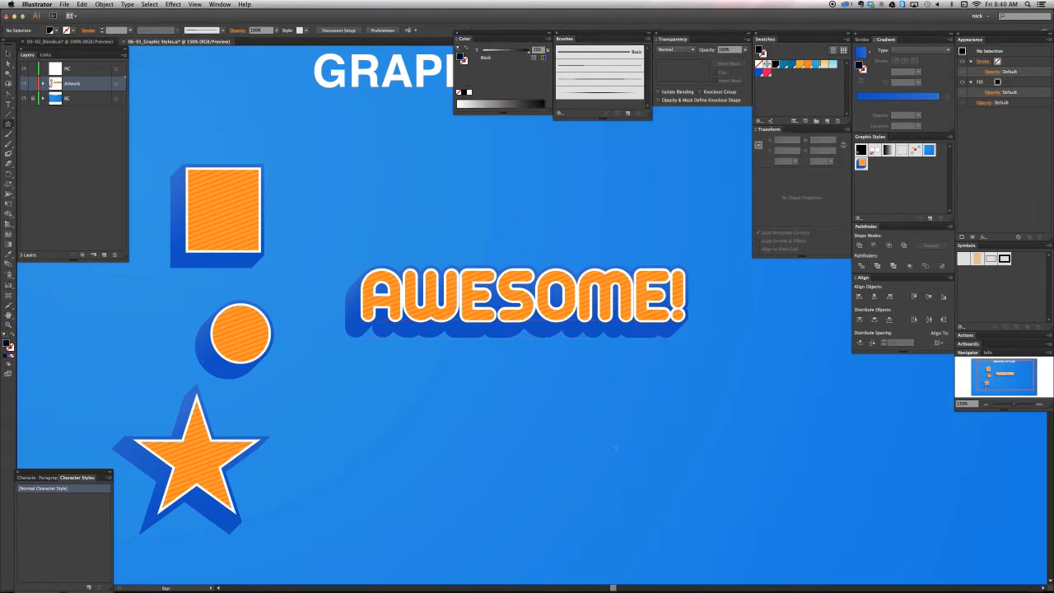
pyautogui.moveTo(646, 486); pyautogui.dragTo(657, 504)
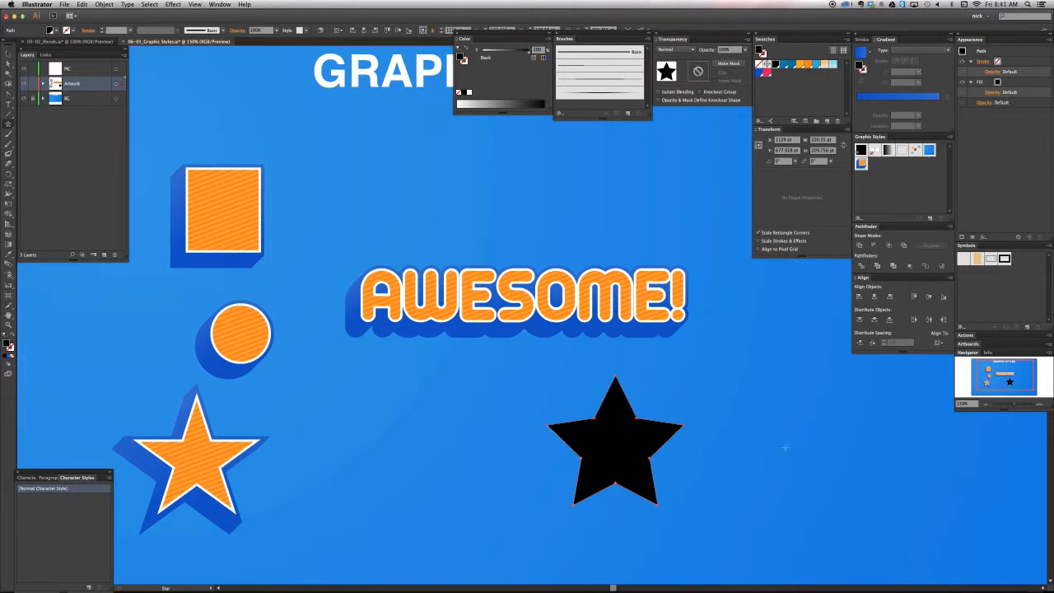
# Try the orange striped graphic style on the black star, and undo it
pyautogui.press('v')
pyautogui.click(861, 164)
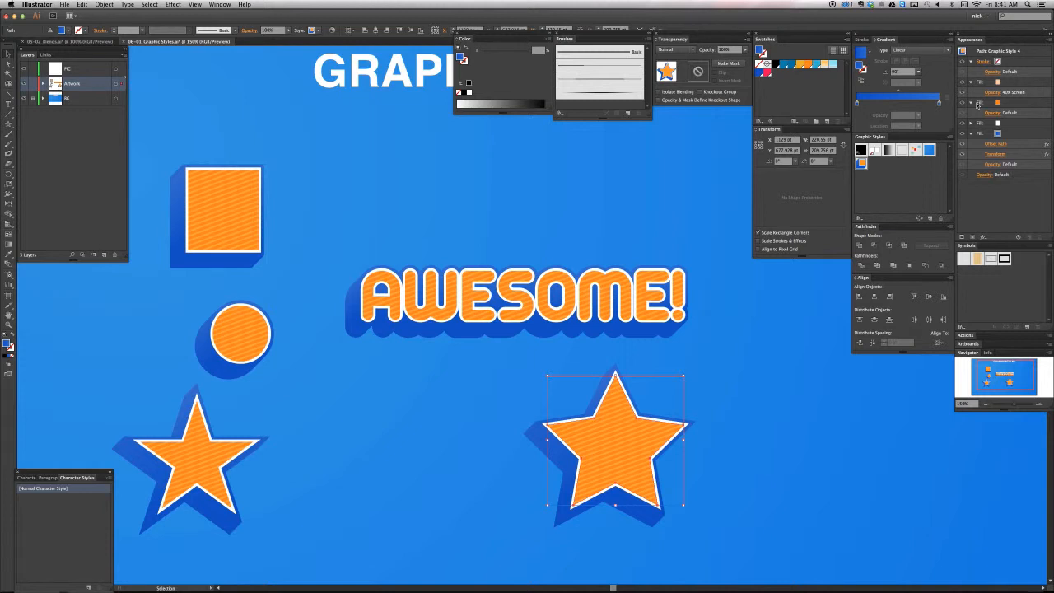
pyautogui.press('a')
pyautogui.press('super+z')
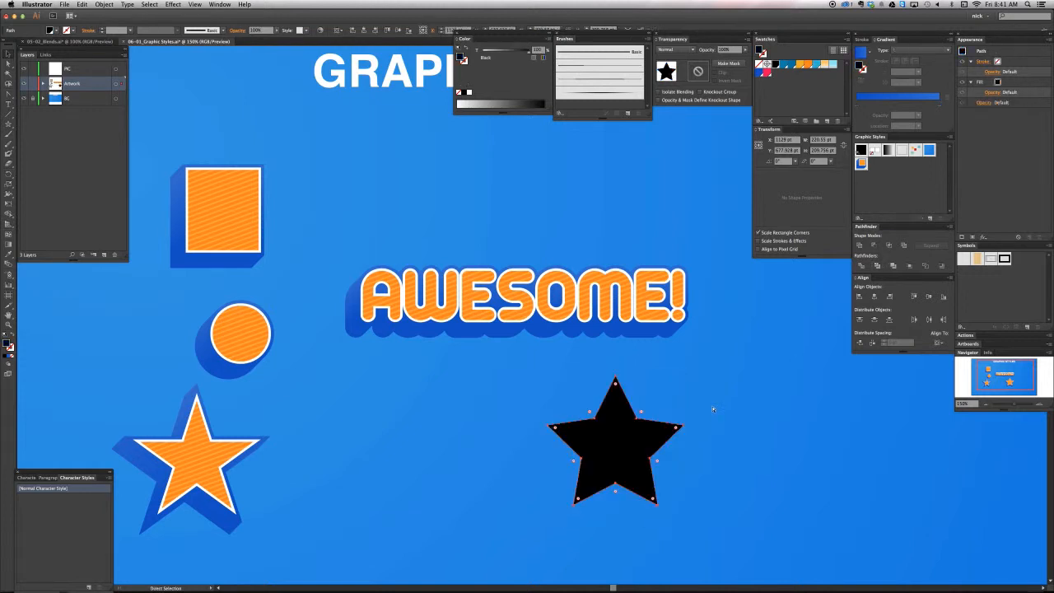
# With the black star selected, set the Eyedropper to pick up the full Appearance, keeping Point Sample as the raster sample size
pyautogui.press('v')
pyautogui.click(10, 254)
pyautogui.press('v')
pyautogui.click(706, 411)
pyautogui.click(630, 443)
pyautogui.press('i')
pyautogui.press('Return')
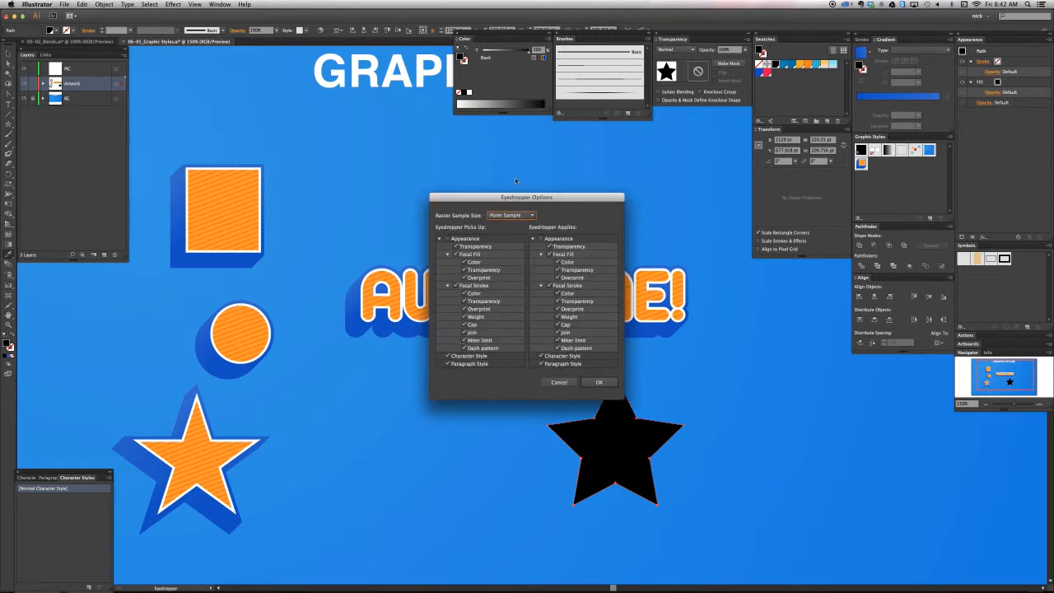
pyautogui.moveTo(517, 203); pyautogui.dragTo(426, 201)
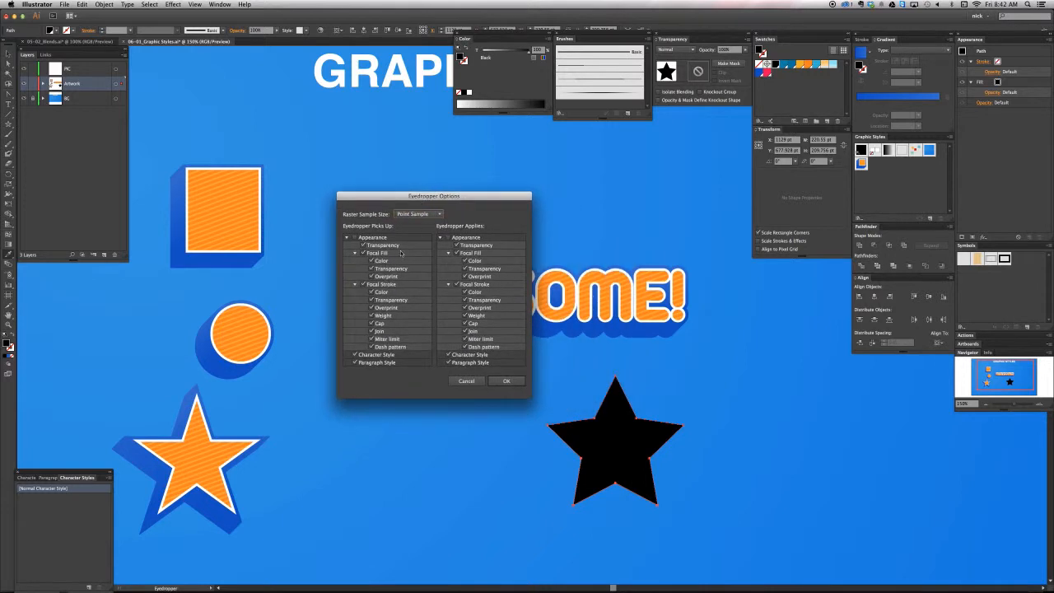
pyautogui.click(417, 214)
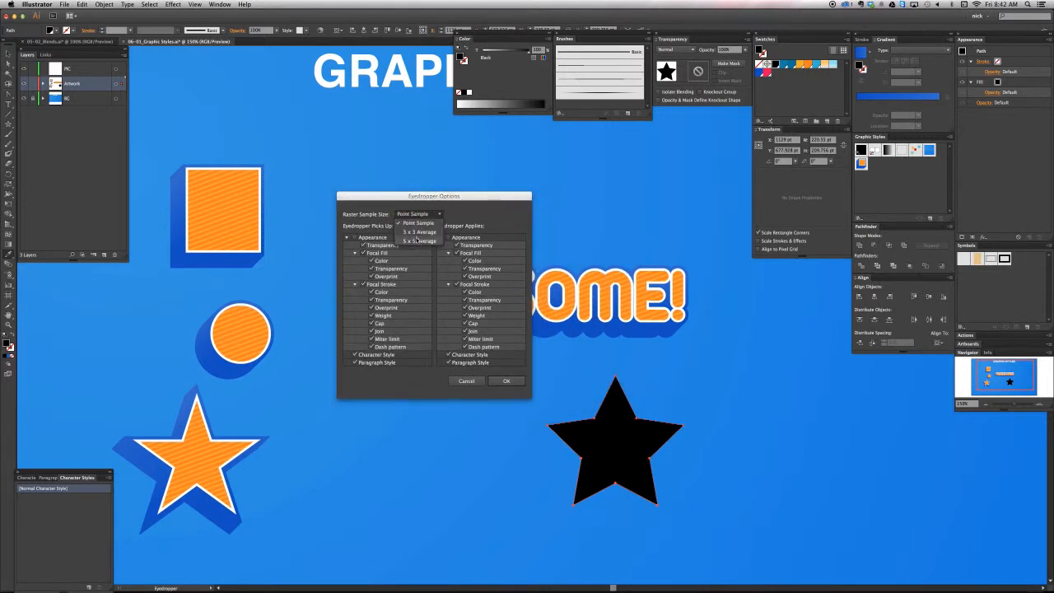
pyautogui.click(419, 222)
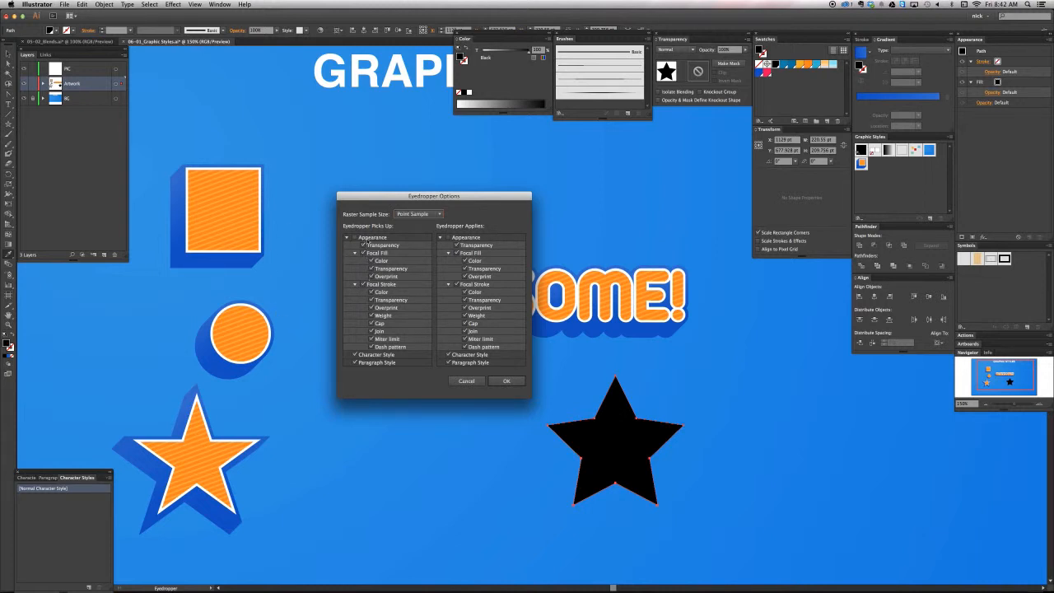
pyautogui.click(356, 238)
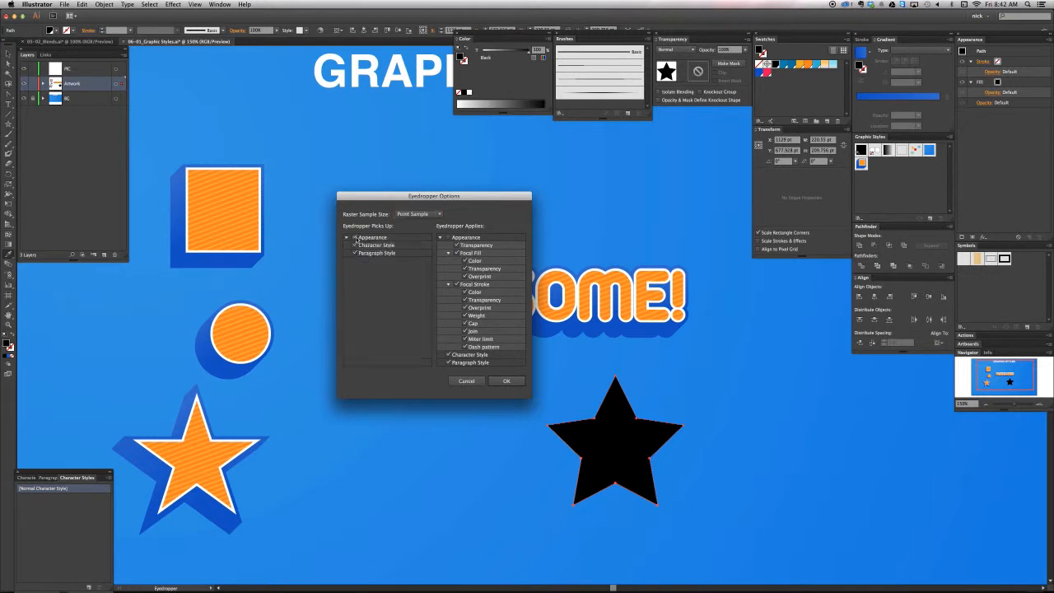
pyautogui.click(507, 381)
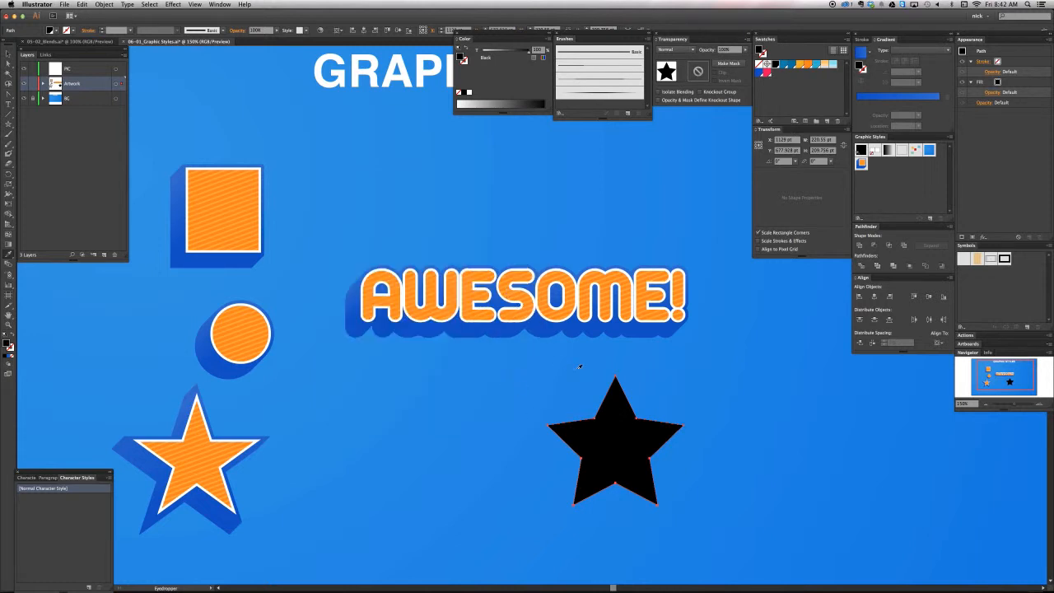
# Copy the AWESOME! text's appearance onto the black star with the Eyedropper, and link the star to the orange striped graphic style
pyautogui.click(515, 298)
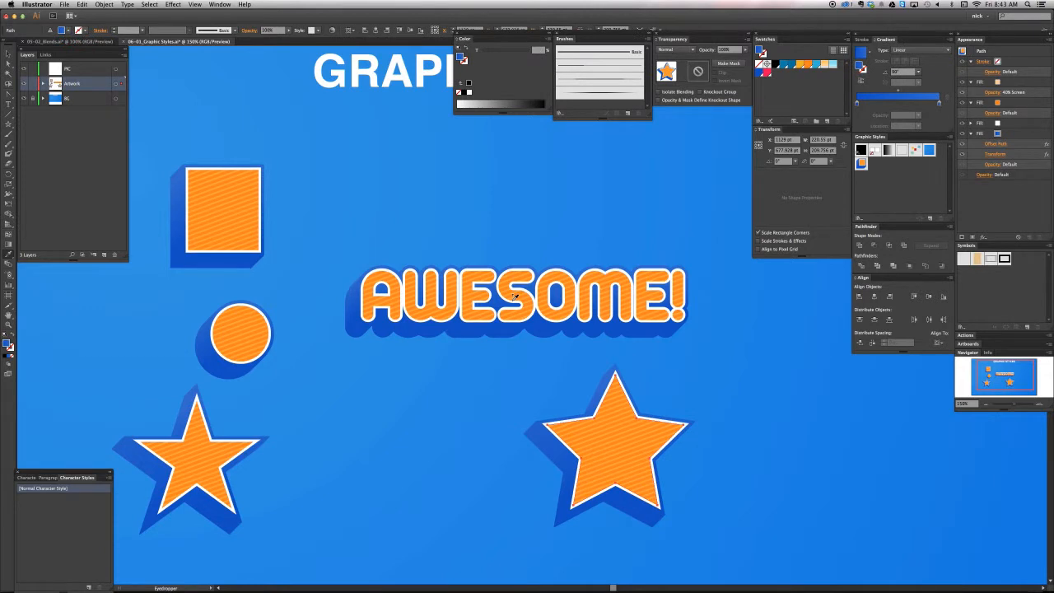
pyautogui.press('v')
pyautogui.click(860, 163)
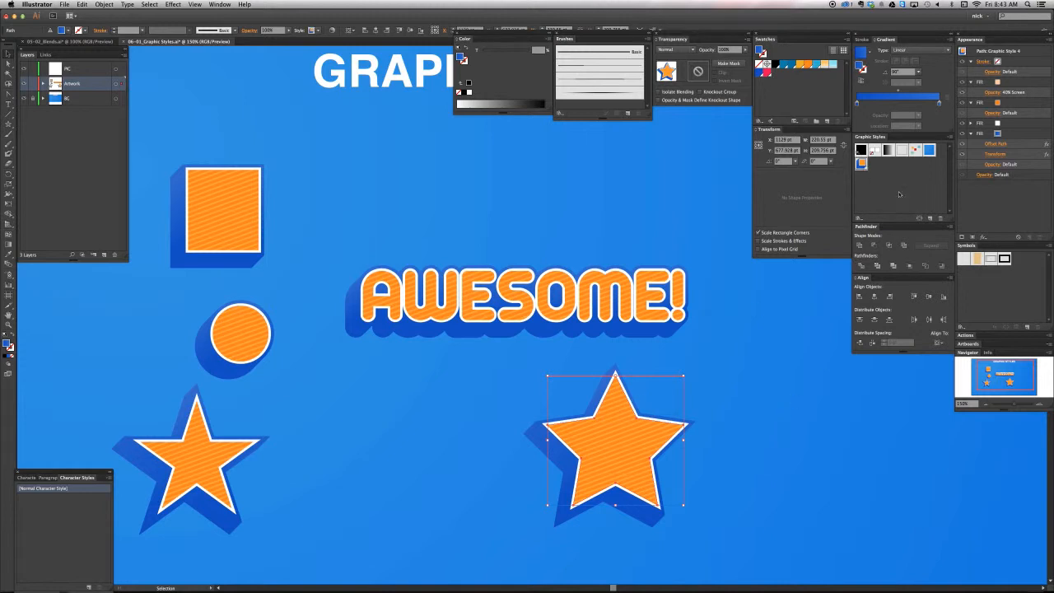
pyautogui.click(795, 299)
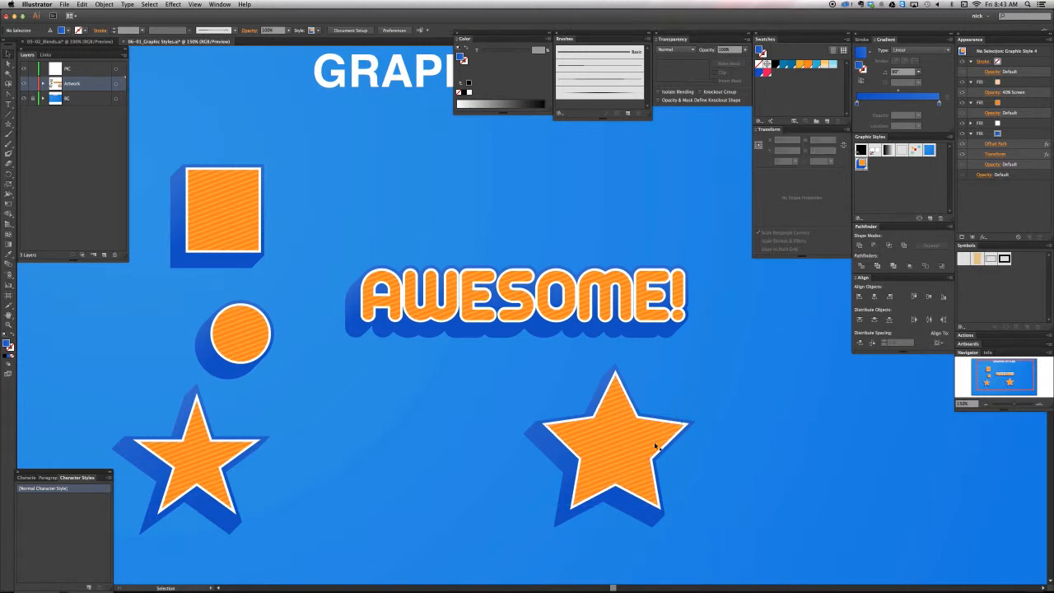
# Select the new star, and the other shapes together with the text, to examine the graphic style they share
pyautogui.moveTo(624, 474); pyautogui.dragTo(639, 410)
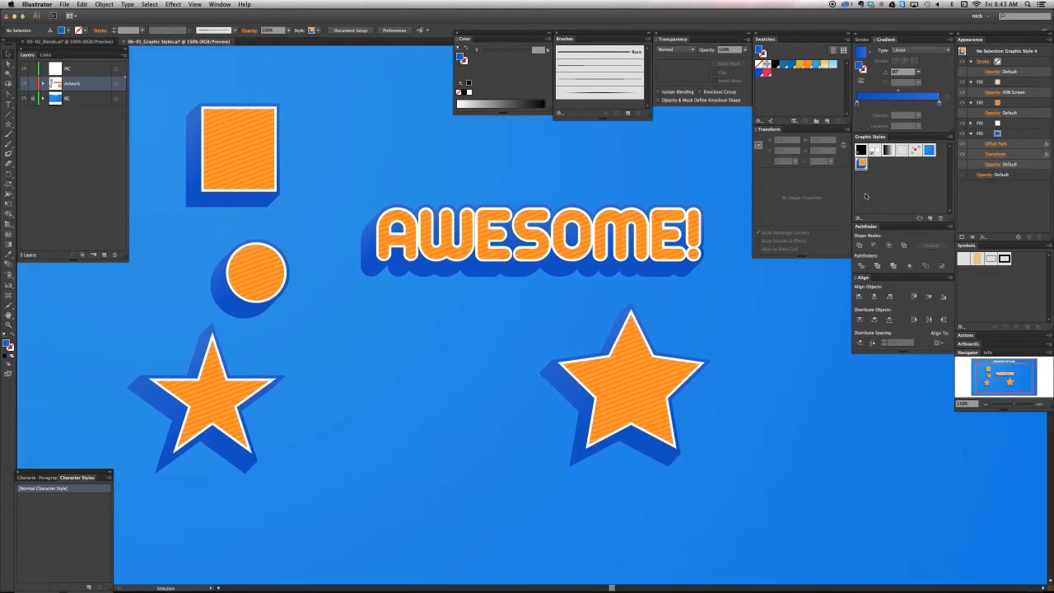
pyautogui.click(629, 385)
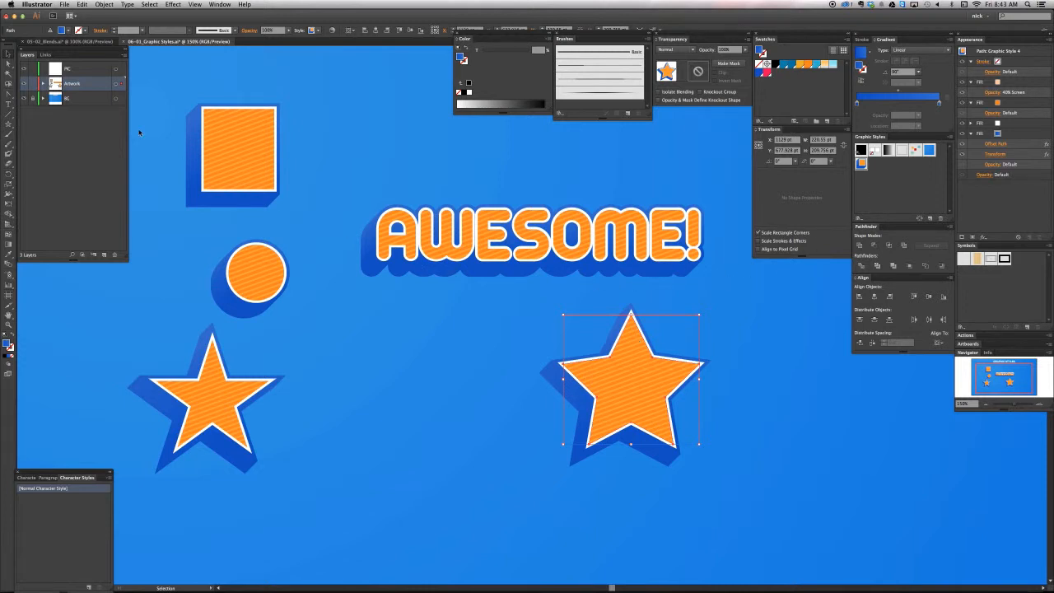
pyautogui.moveTo(140, 132); pyautogui.dragTo(605, 381)
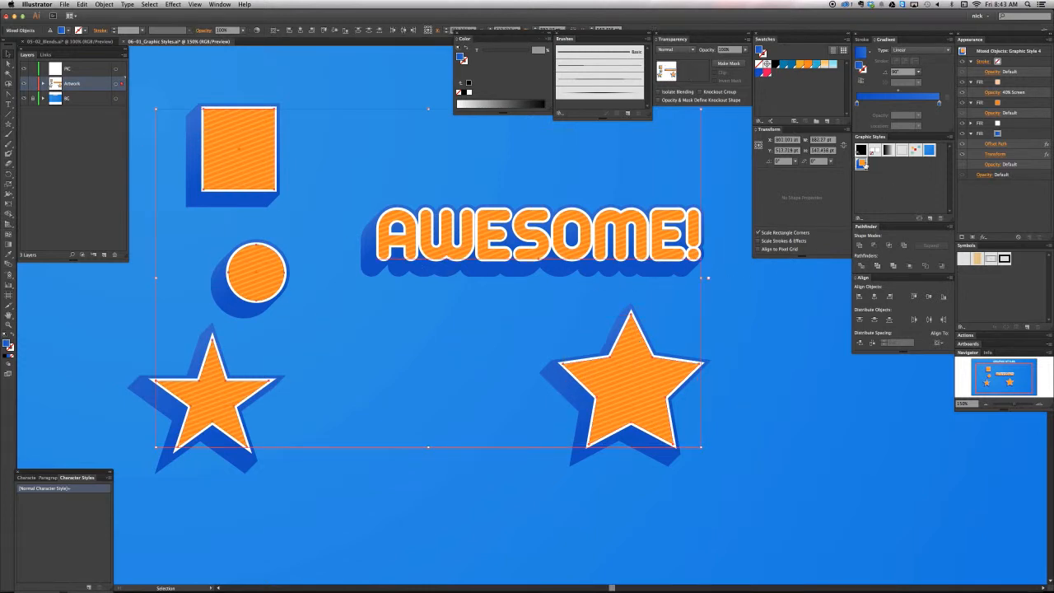
pyautogui.click(752, 409)
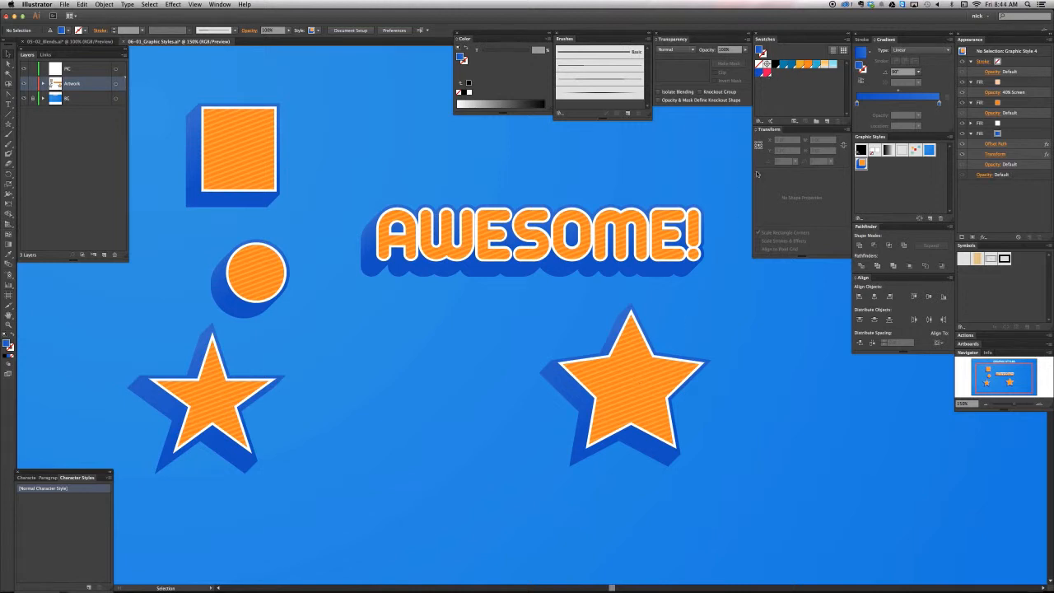
# Delete the striped 40% Screen fill from the new star's appearance
pyautogui.click(630, 397)
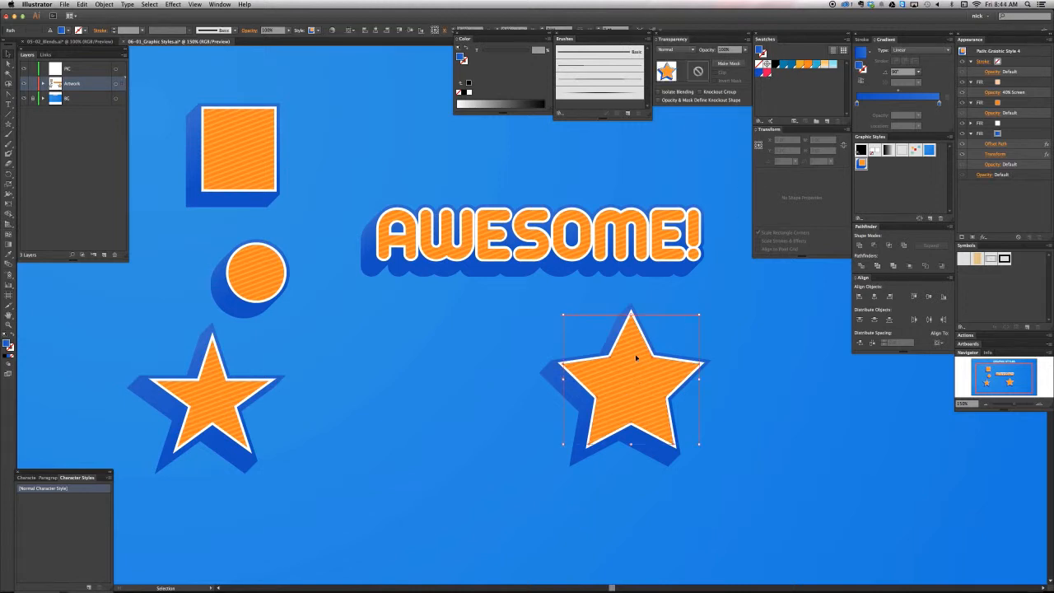
pyautogui.click(1015, 83)
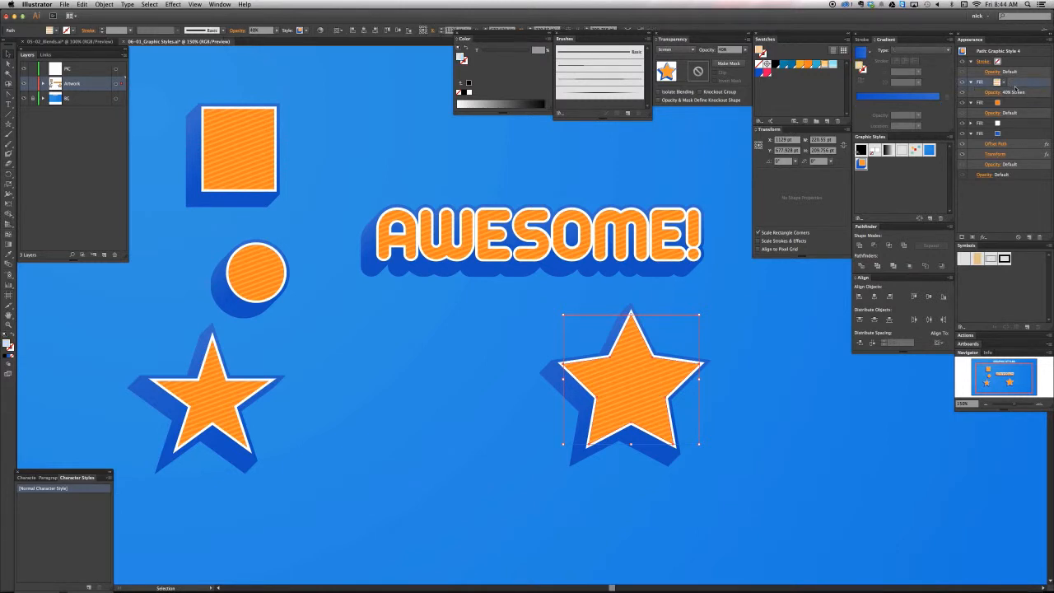
pyautogui.click(1040, 237)
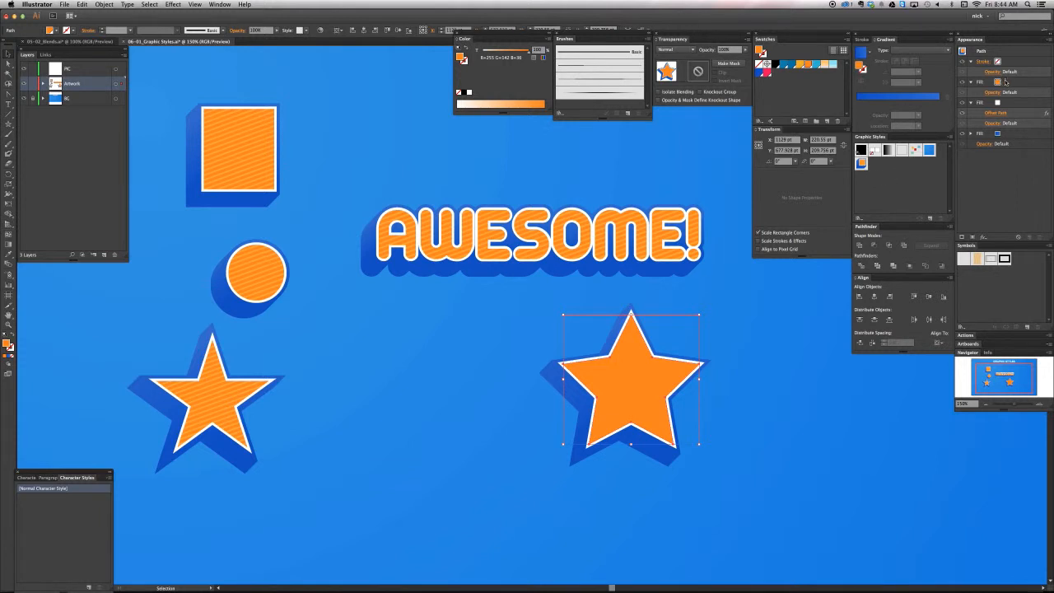
# Recolor the new star's orange fill with the pinkish-red R=237 G=17 B=101 swatch and save its look as a new graphic style
pyautogui.click(1005, 81)
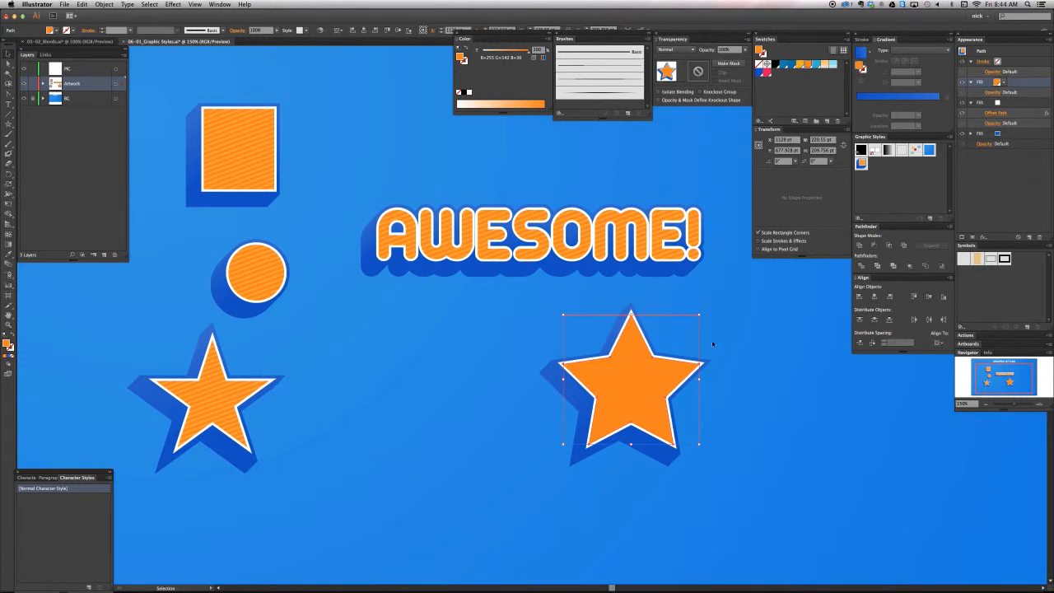
pyautogui.click(766, 73)
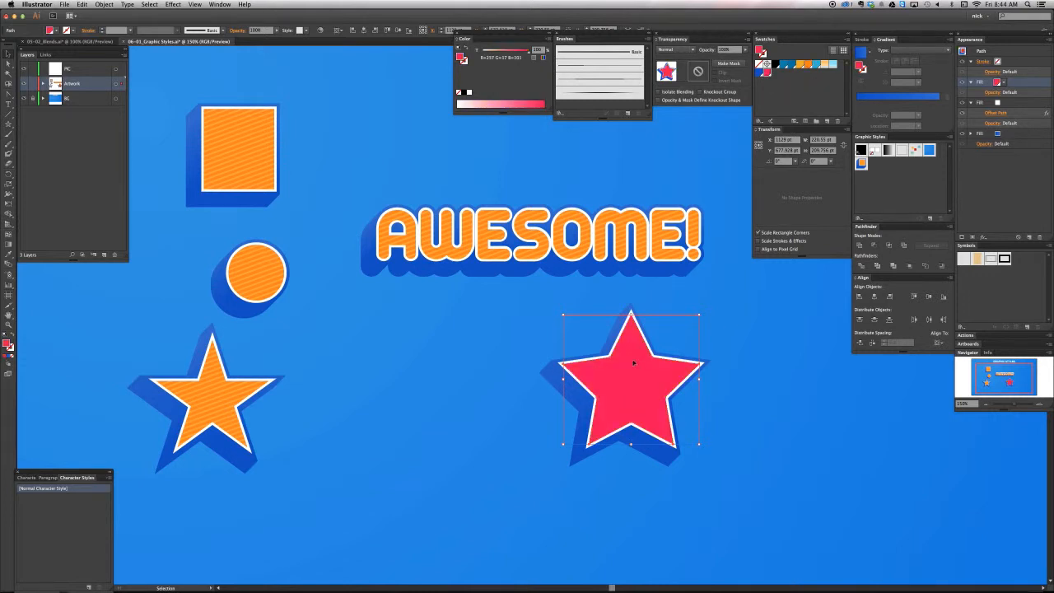
pyautogui.moveTo(633, 363); pyautogui.dragTo(879, 198)
# Undo a duplicate style made from the red star, and replace the orange striped graphic style with the star's appearance
pyautogui.moveTo(962, 52); pyautogui.dragTo(917, 188)
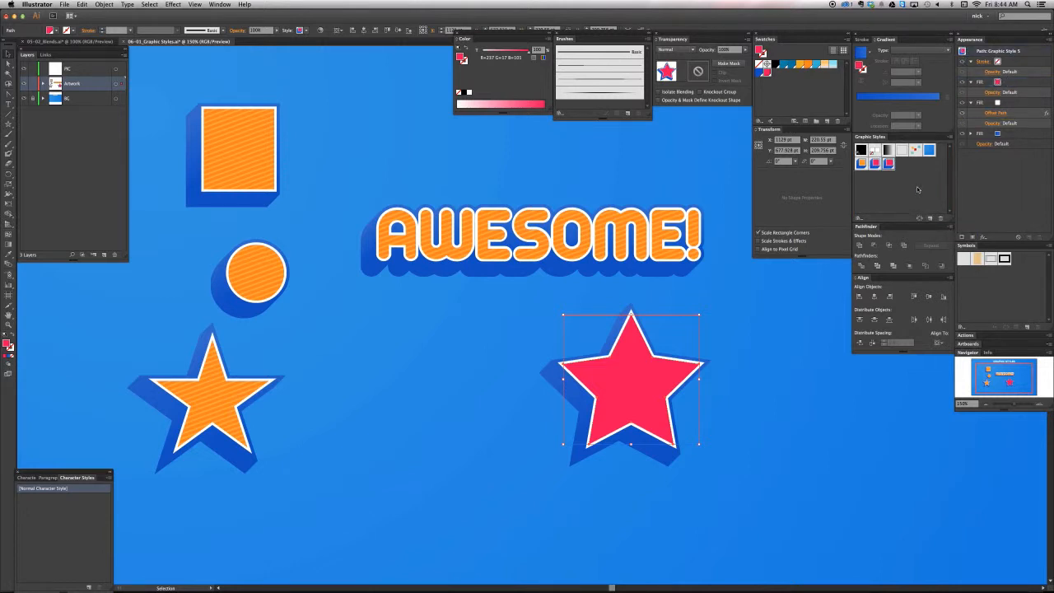
pyautogui.press('super+z')
pyautogui.moveTo(628, 338); pyautogui.dragTo(862, 164)
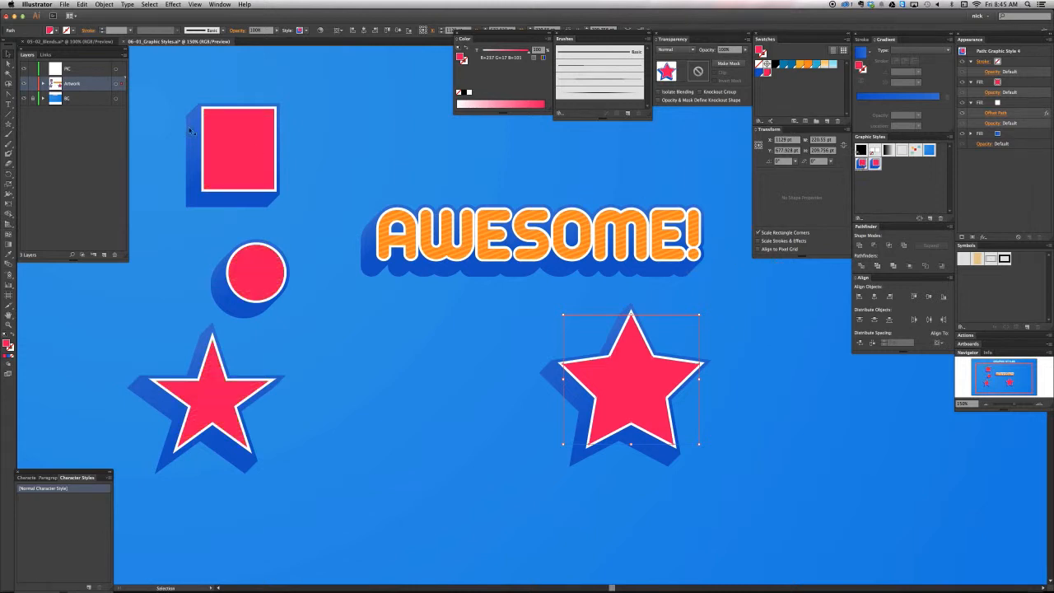
# Apply the replaced red graphic style to the AWESOME! text, and select the square, circle and smaller star together
pyautogui.click(693, 244)
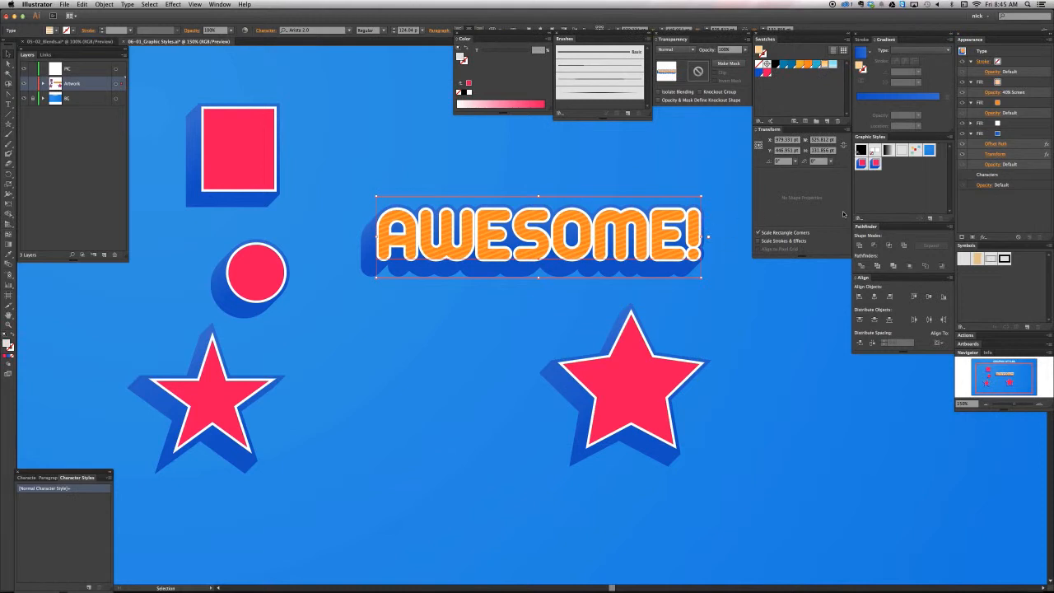
pyautogui.click(864, 166)
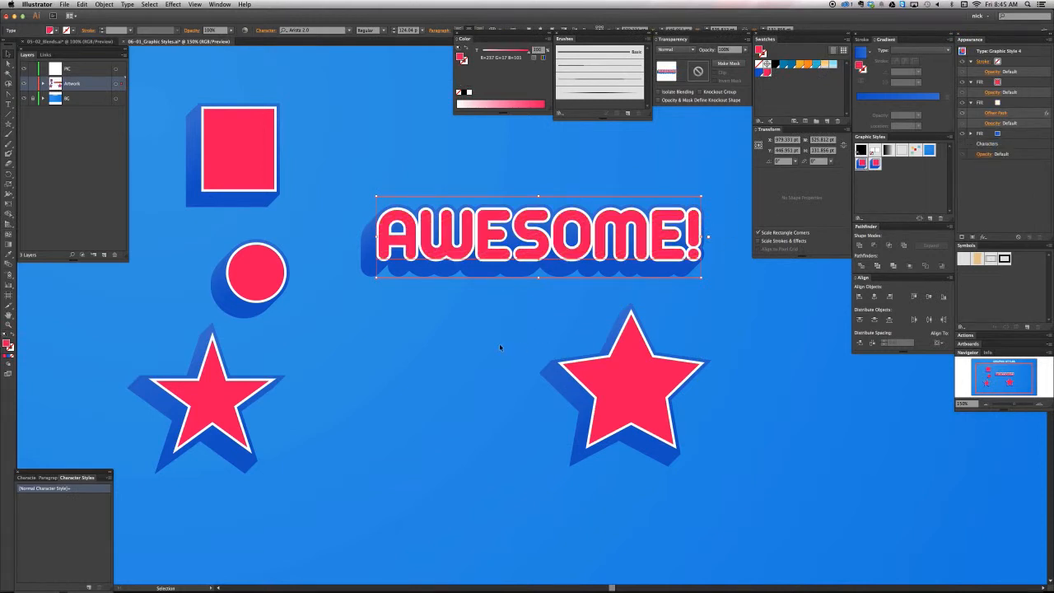
pyautogui.moveTo(140, 156); pyautogui.dragTo(326, 503)
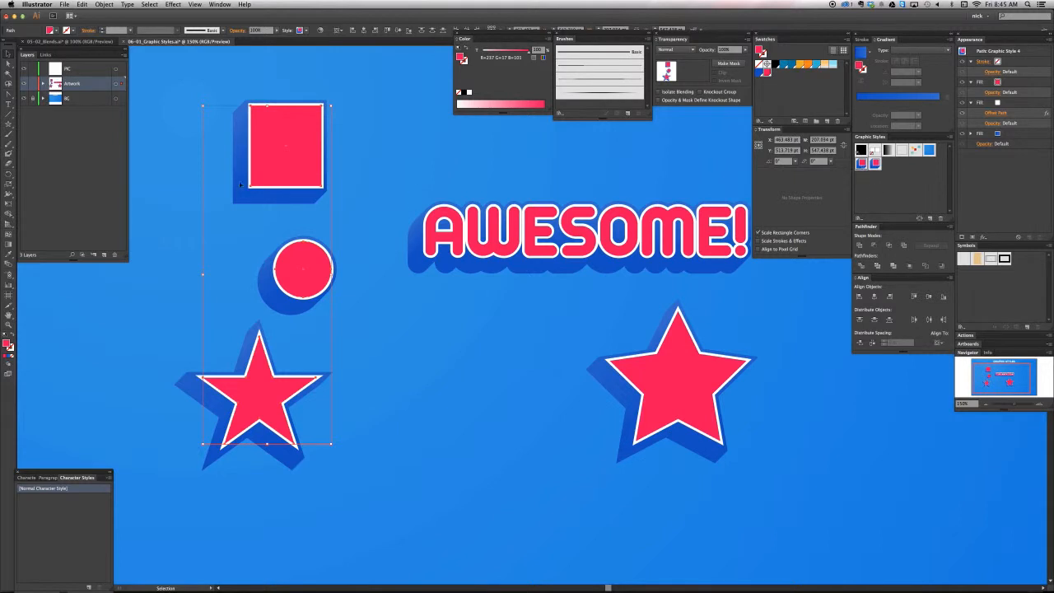
# Lighten the larger star's red fill to a pink tint of about 35% and redefine its linked graphic style with the result
pyautogui.click(664, 387)
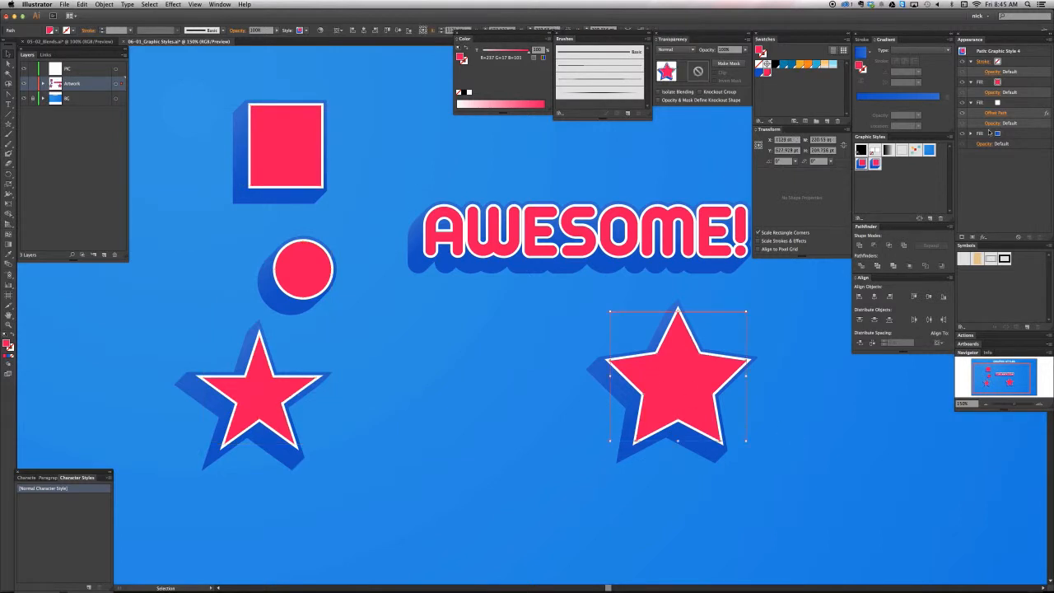
pyautogui.click(1006, 84)
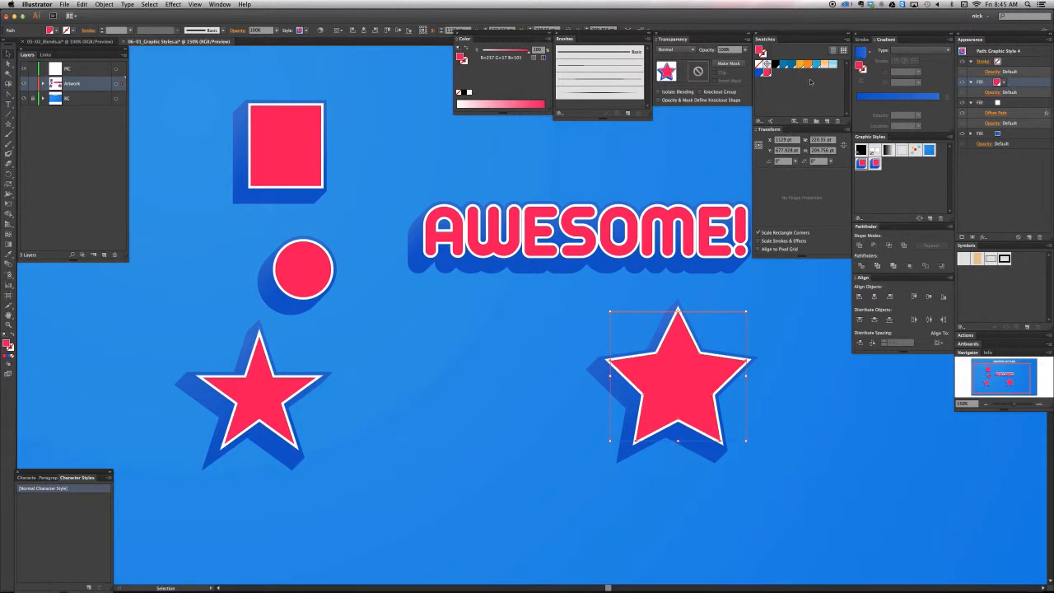
pyautogui.click(490, 51)
pyautogui.moveTo(496, 52); pyautogui.dragTo(498, 51)
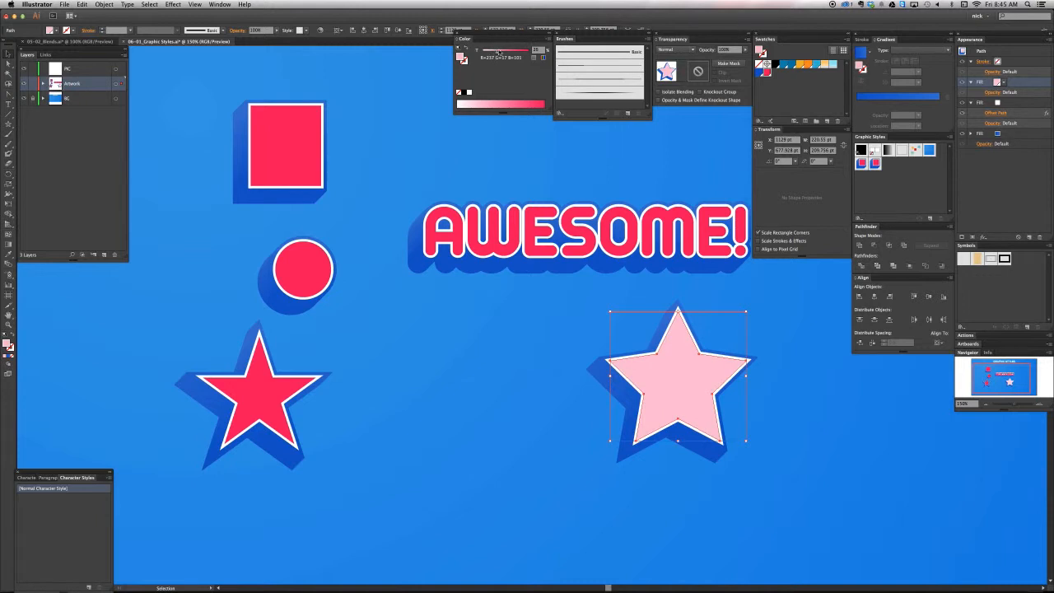
pyautogui.moveTo(676, 336); pyautogui.dragTo(861, 164)
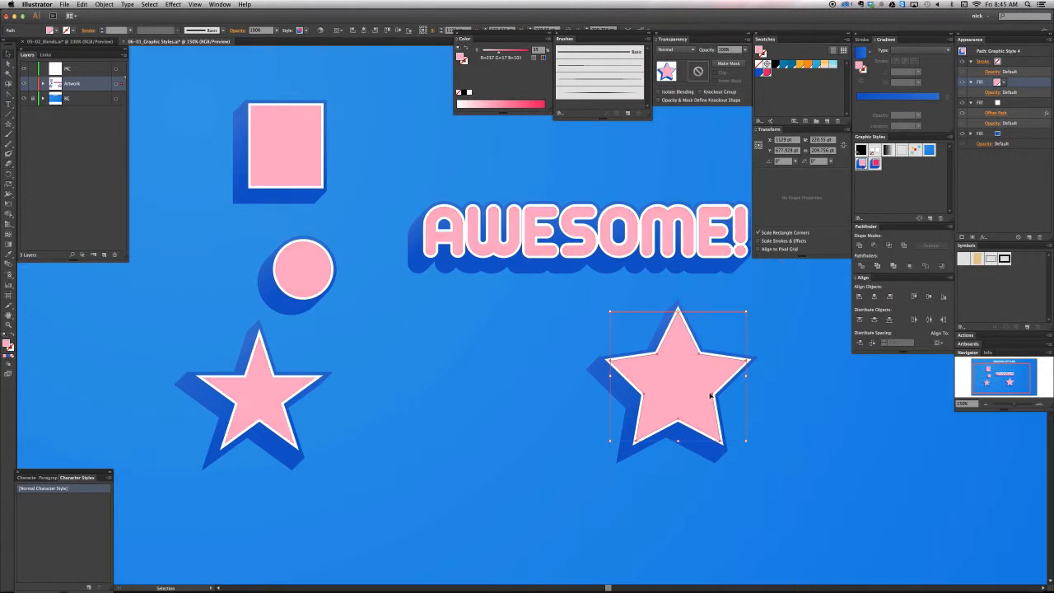
# Delete the spare solid red graphic style and deselect the artwork
pyautogui.press('a')
pyautogui.press('super+minus')
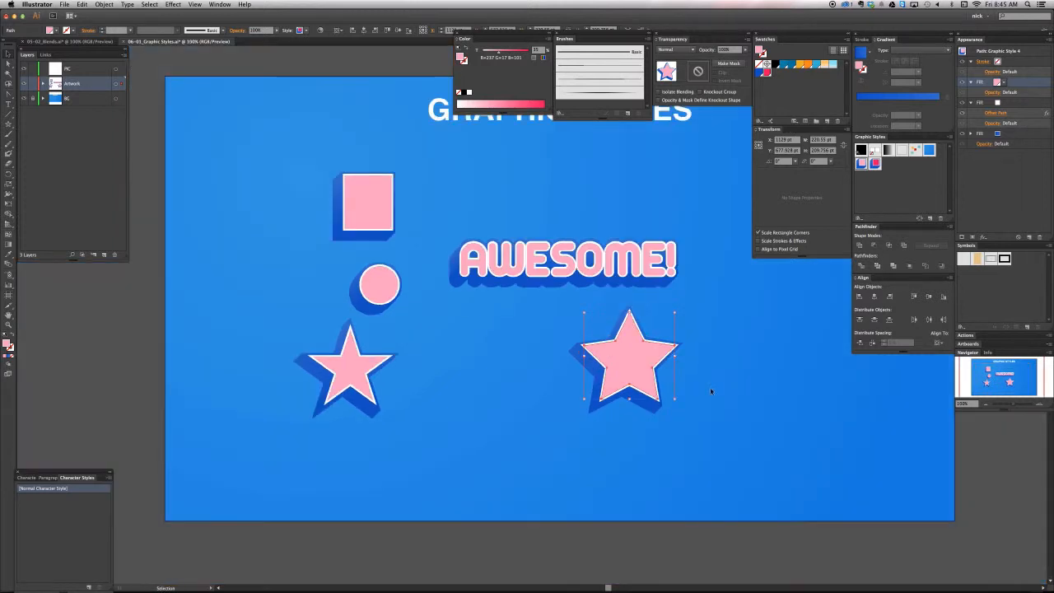
pyautogui.moveTo(709, 351); pyautogui.dragTo(663, 393)
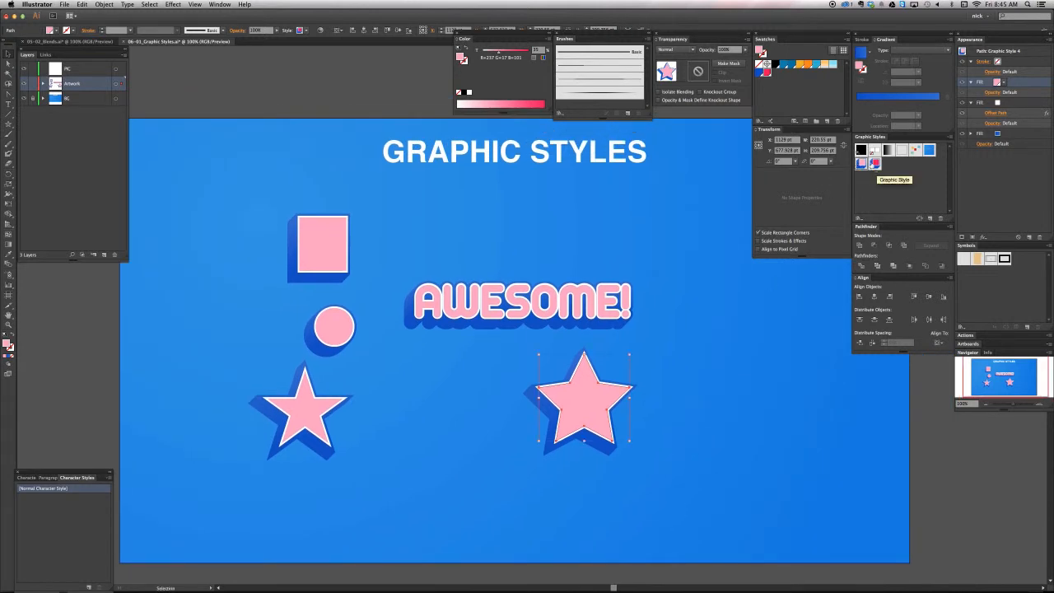
pyautogui.moveTo(874, 165); pyautogui.dragTo(940, 218)
pyautogui.click(742, 308)
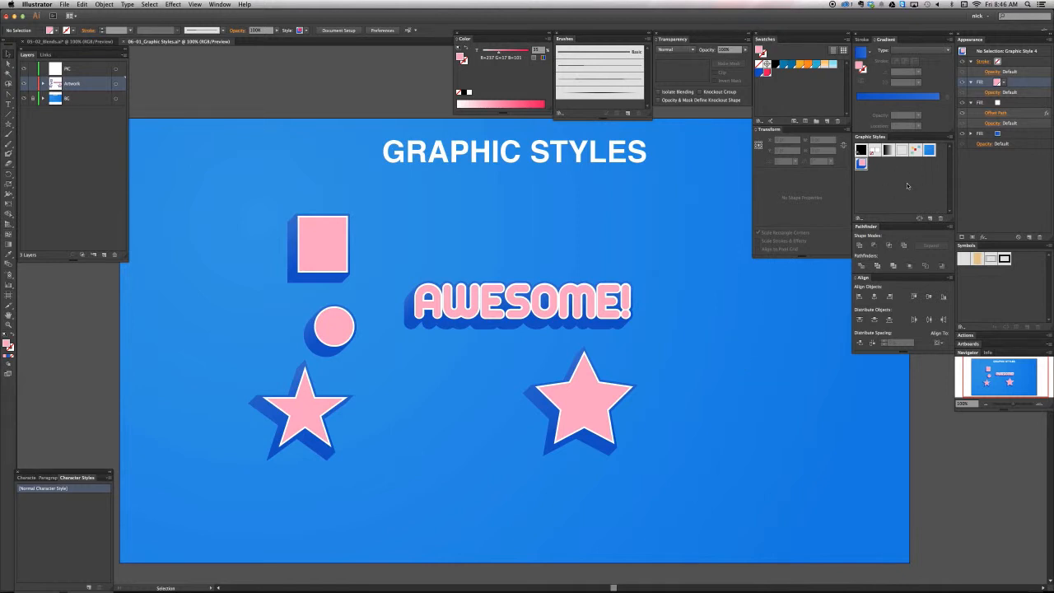
# Save the document's graphic styles to the Desktop as a library named Candy Styles
pyautogui.click(952, 138)
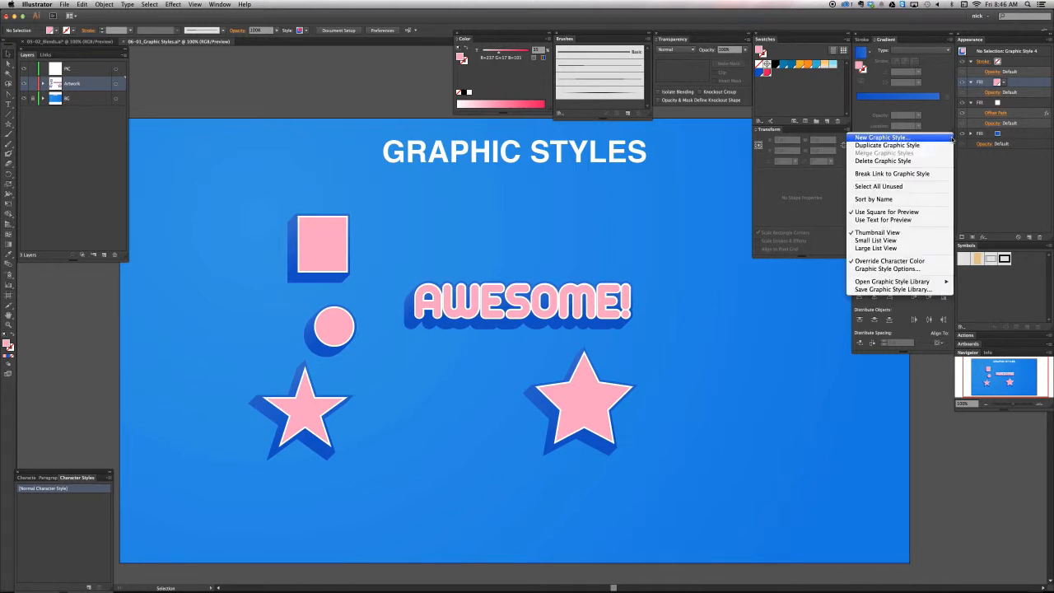
pyautogui.click(898, 291)
pyautogui.click(233, 123)
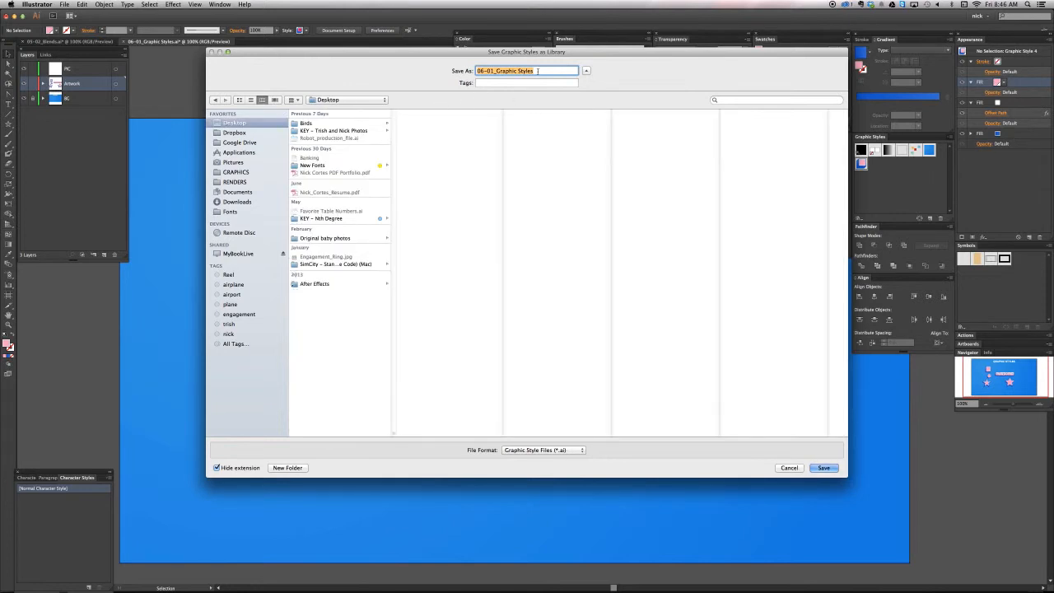
pyautogui.write('Candy Styles')
pyautogui.press('Return')
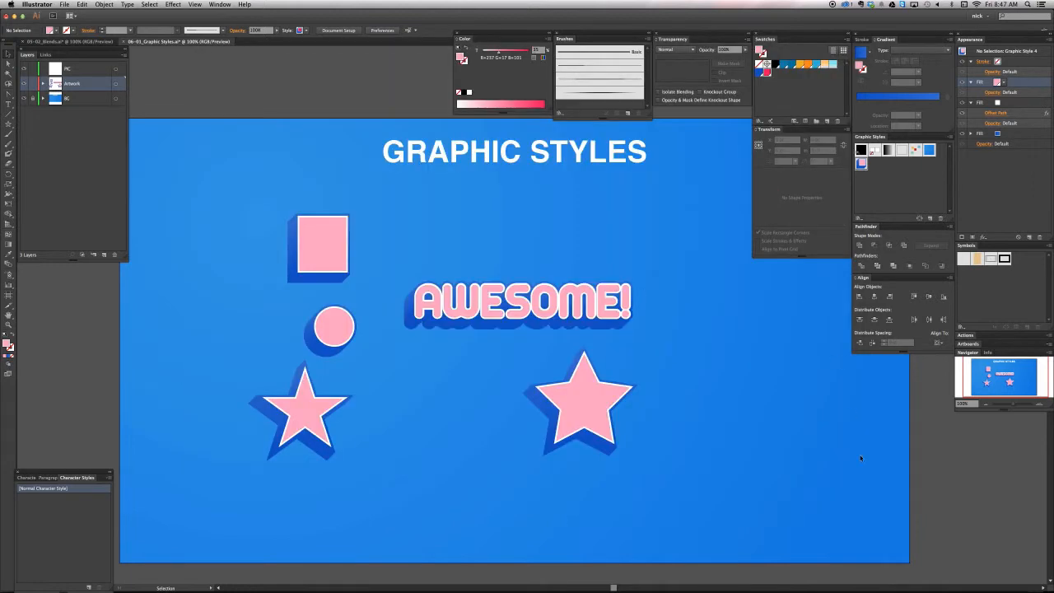
# Create a document from RGB_Template.ait and draw a black rectangle about 280 x 171 pt on the Artwork layer
pyautogui.moveTo(863, 574)
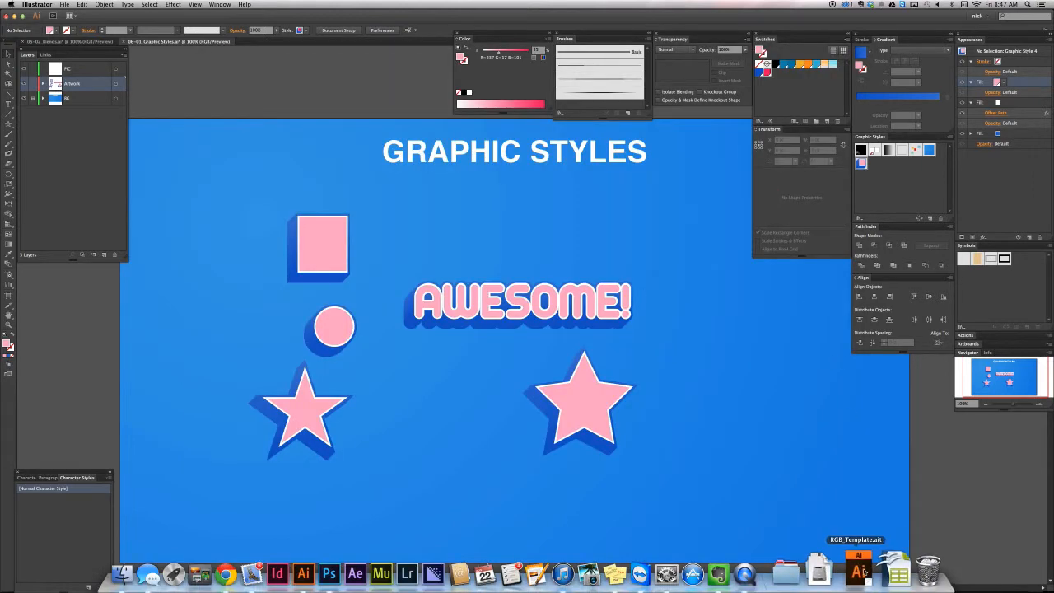
pyautogui.click(862, 573)
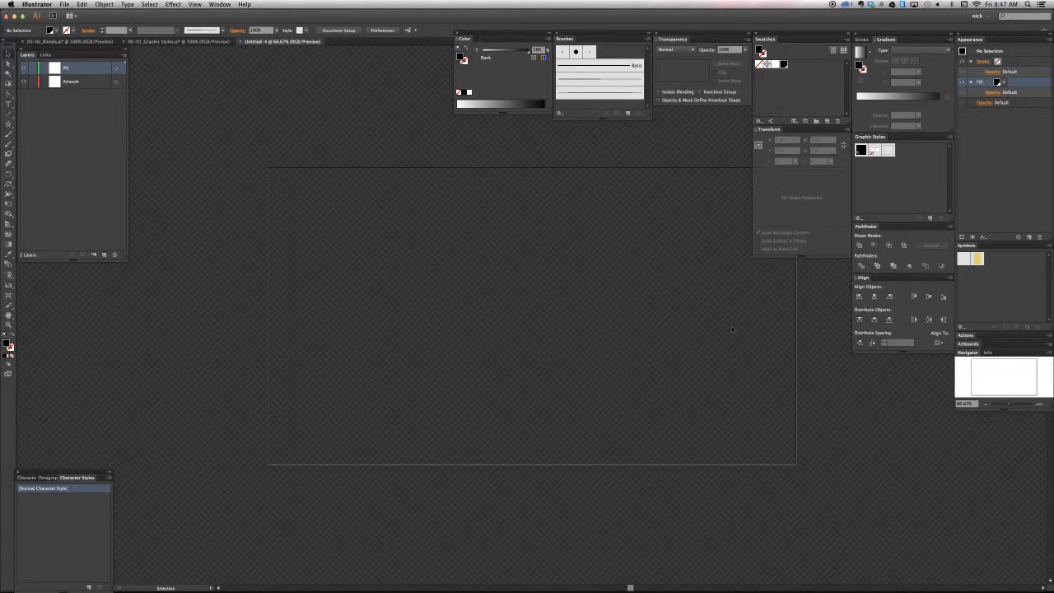
pyautogui.click(68, 84)
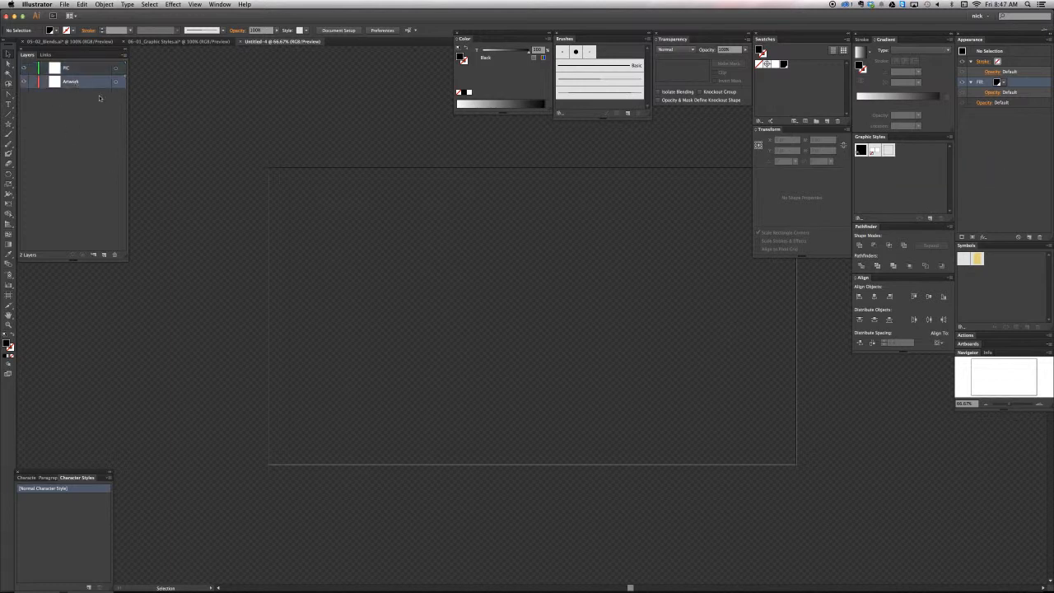
pyautogui.press('m')
pyautogui.moveTo(547, 257); pyautogui.dragTo(624, 303)
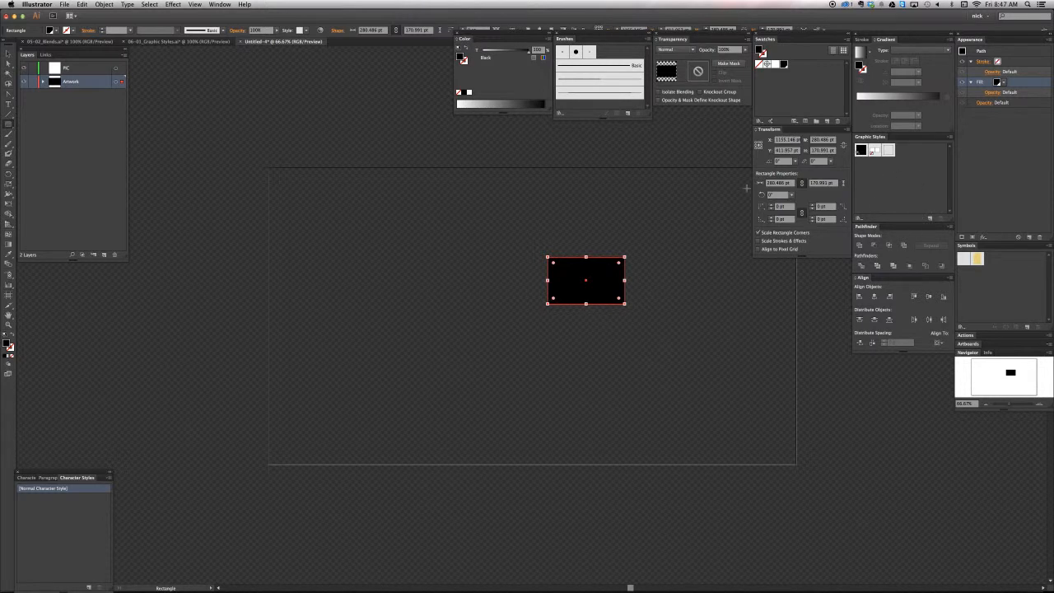
# Open the Candy Styles.ai graphic style library from the Desktop
pyautogui.click(950, 139)
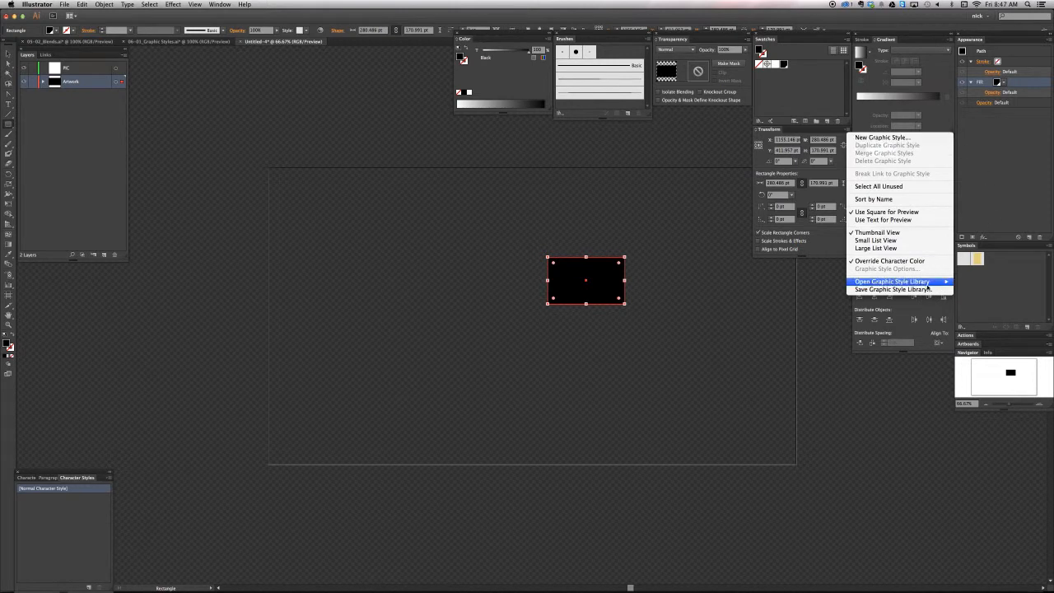
pyautogui.moveTo(903, 282)
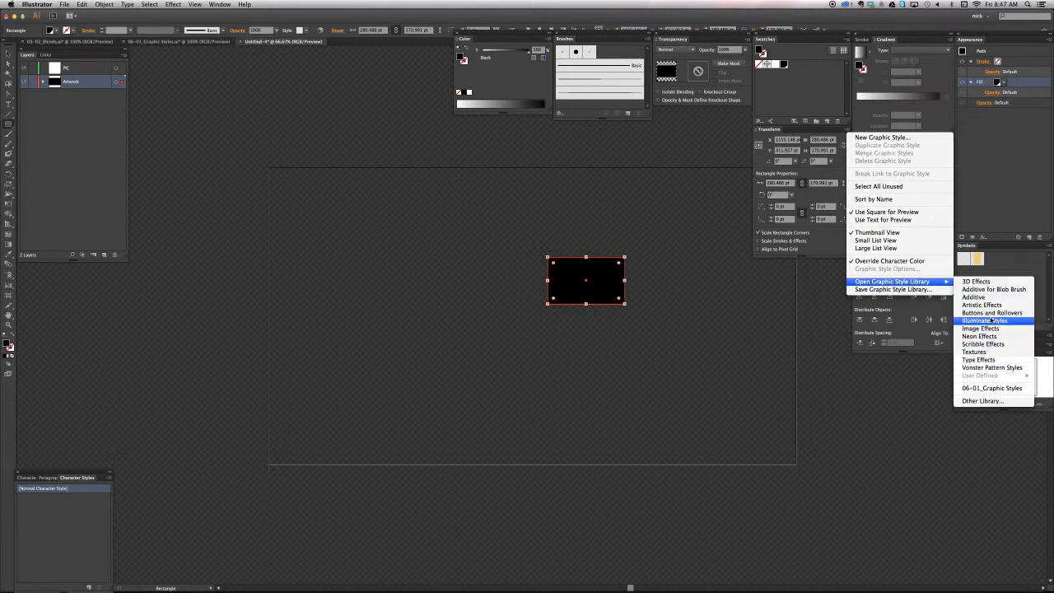
pyautogui.click(984, 401)
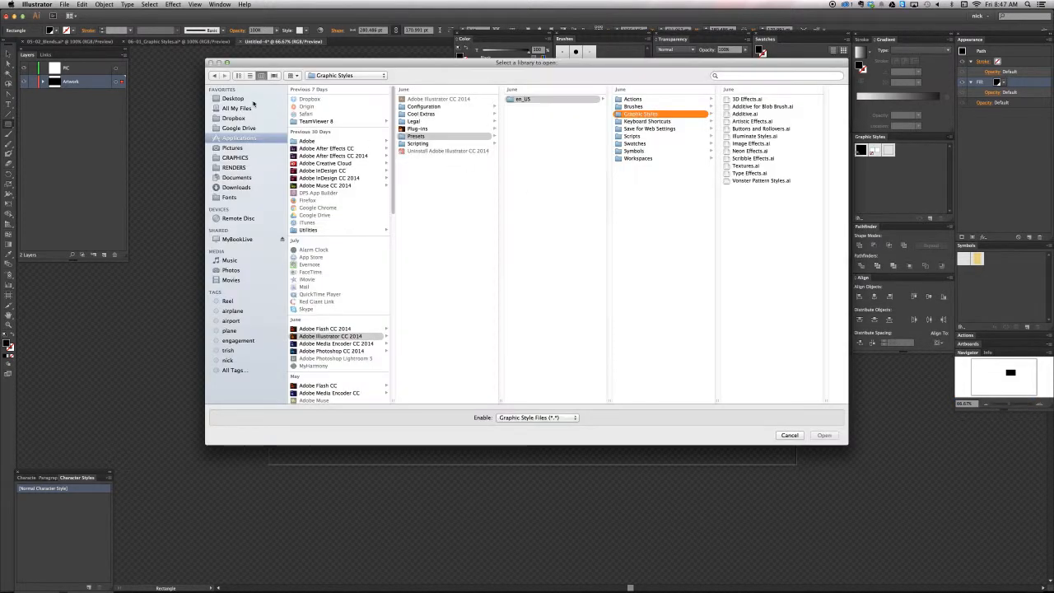
pyautogui.click(246, 100)
pyautogui.click(354, 100)
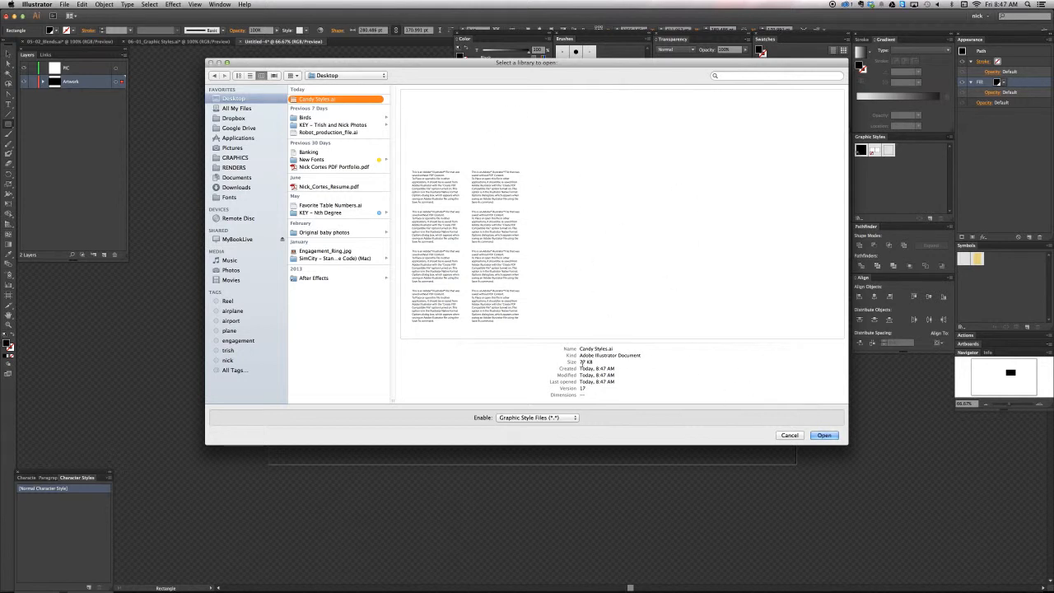
pyautogui.moveTo(594, 362); pyautogui.dragTo(582, 363)
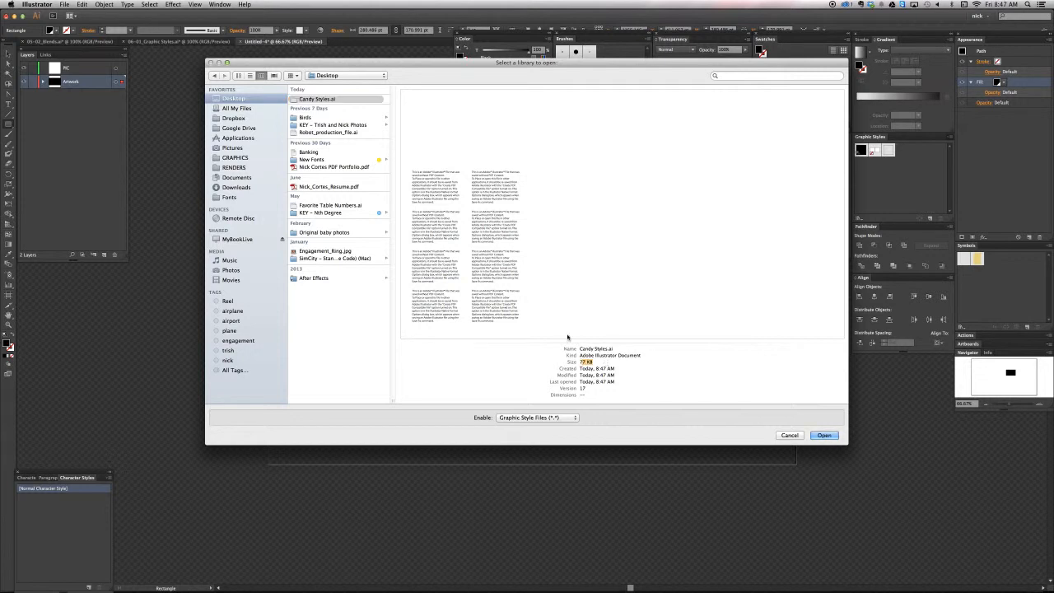
pyautogui.click(825, 435)
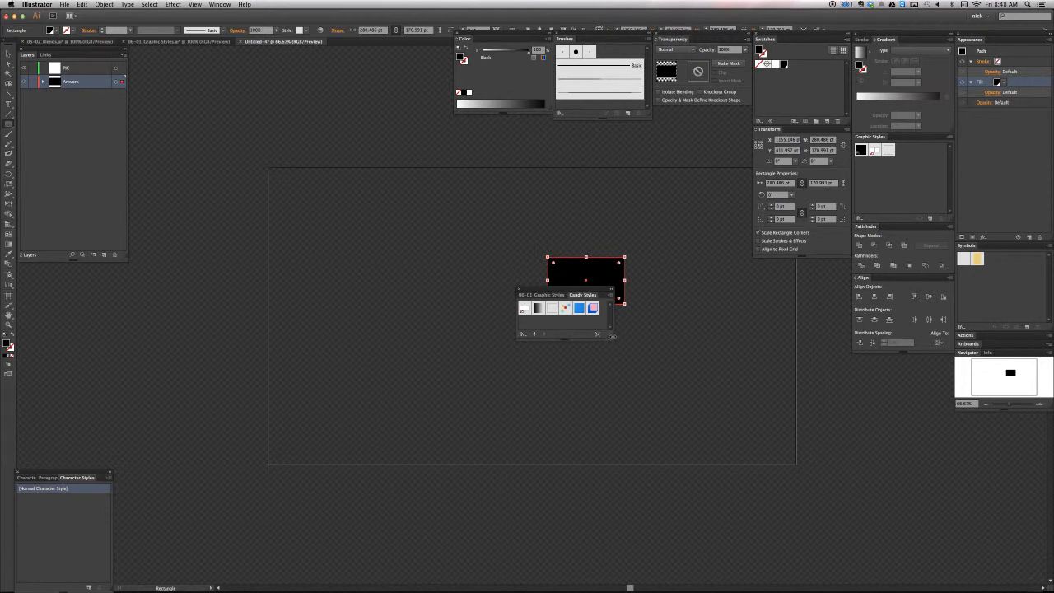
# Enlarge the Candy Styles library, separate it from the 06-01_Graphic Styles library, close the latter, and place Candy Styles beside the rectangle
pyautogui.moveTo(611, 337); pyautogui.dragTo(610, 399)
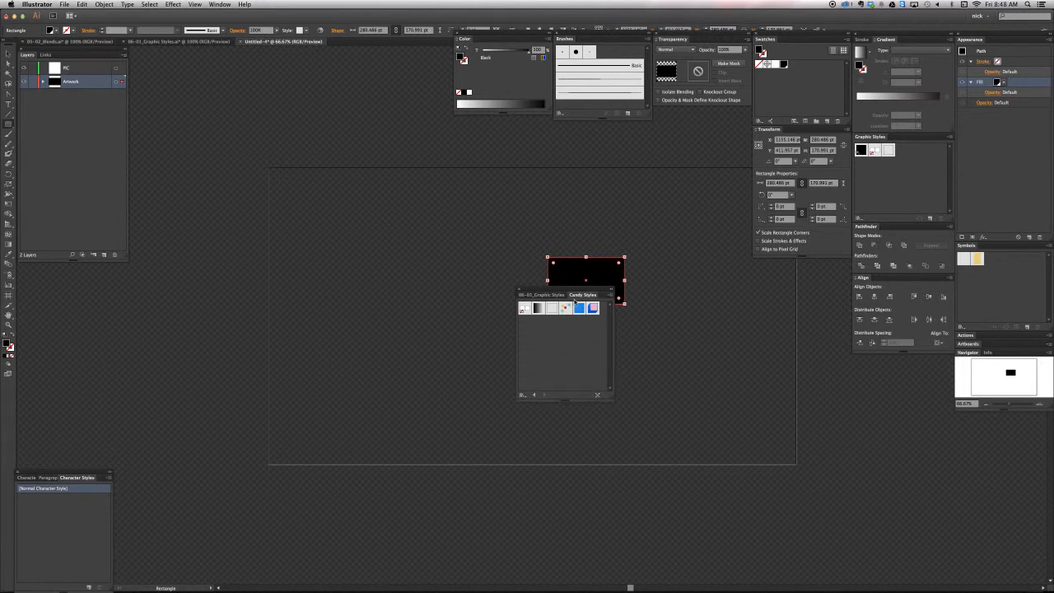
pyautogui.moveTo(582, 295); pyautogui.dragTo(795, 320)
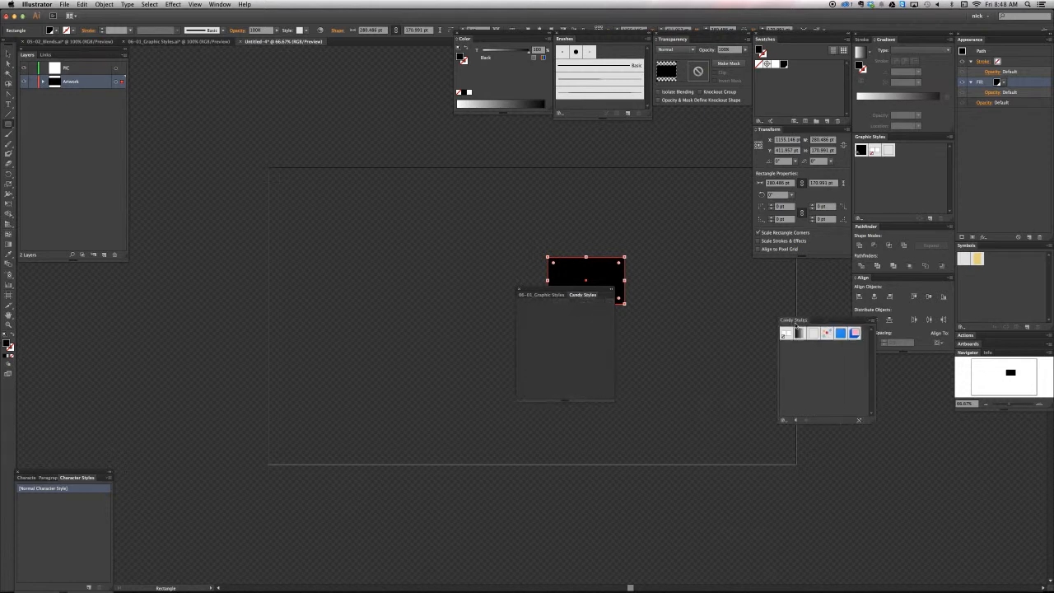
pyautogui.click(519, 290)
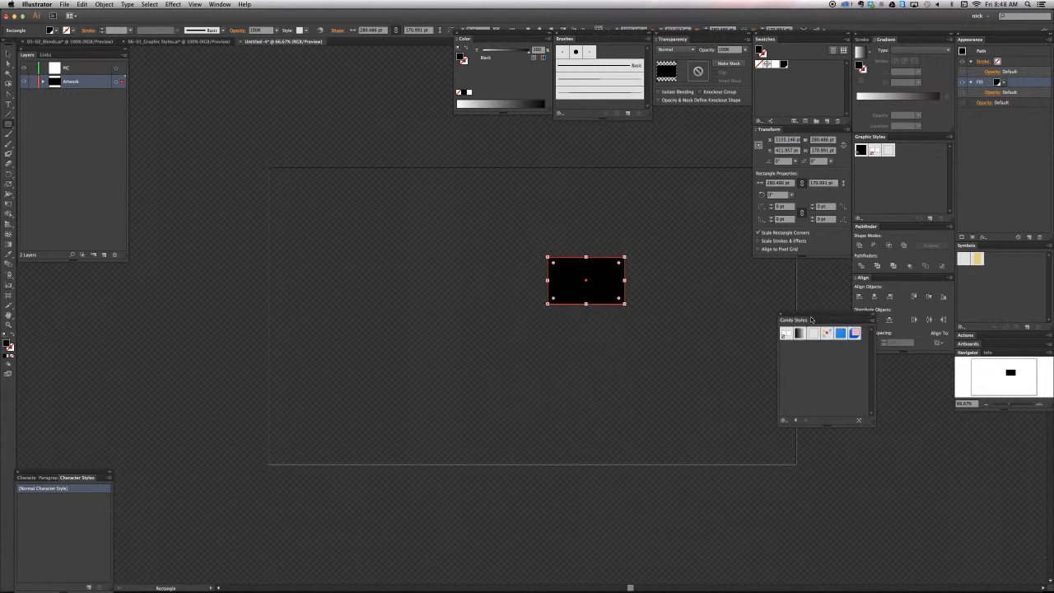
pyautogui.moveTo(812, 318); pyautogui.dragTo(732, 296)
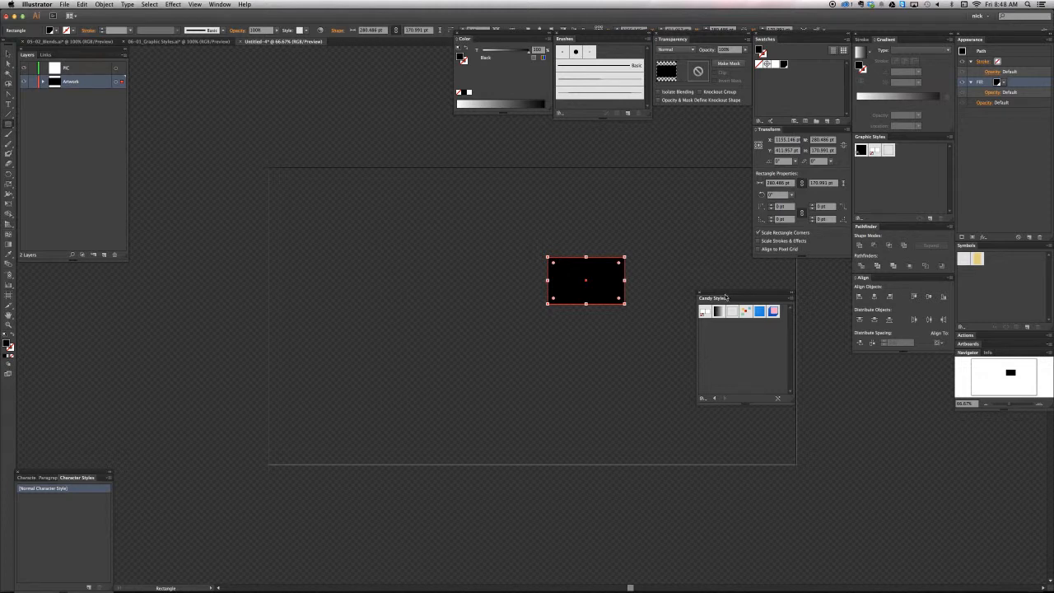
pyautogui.moveTo(726, 296); pyautogui.dragTo(760, 280)
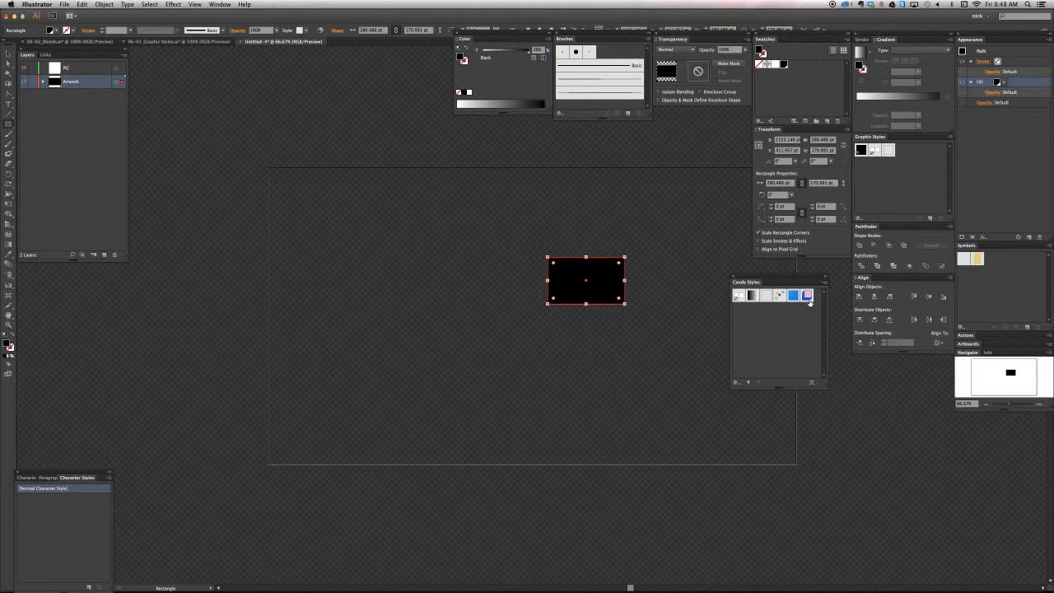
# Add the pink-and-blue style and the dotted style from Candy Styles to the document's graphic styles, and close the library
pyautogui.moveTo(807, 296); pyautogui.dragTo(914, 183)
pyautogui.moveTo(780, 295); pyautogui.dragTo(915, 178)
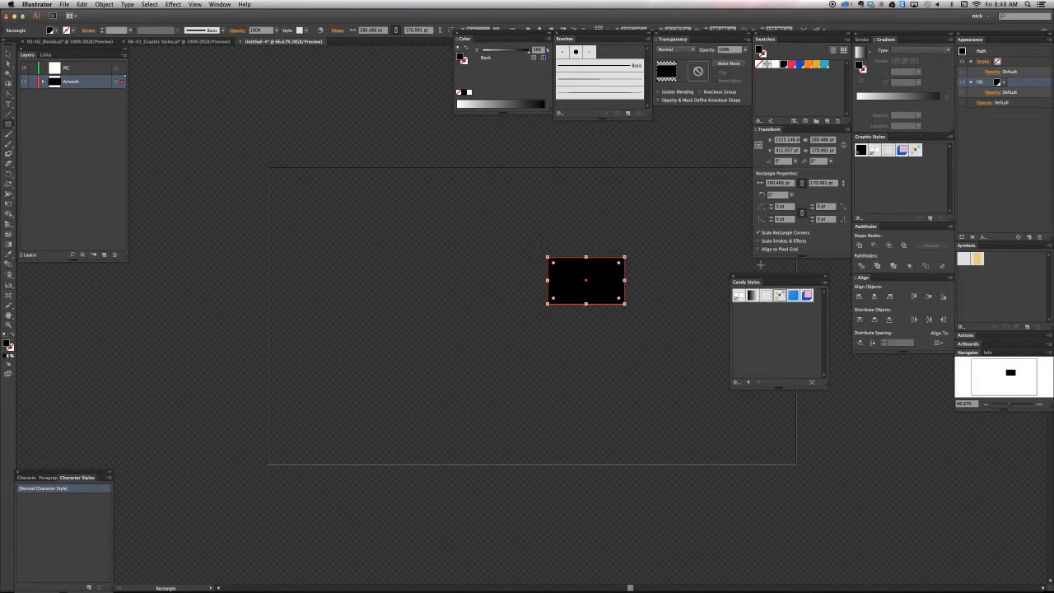
pyautogui.click(733, 277)
# Apply the pink-and-blue graphic style to the black rectangle, and return to the 06-01_Graphic Styles document
pyautogui.press('v')
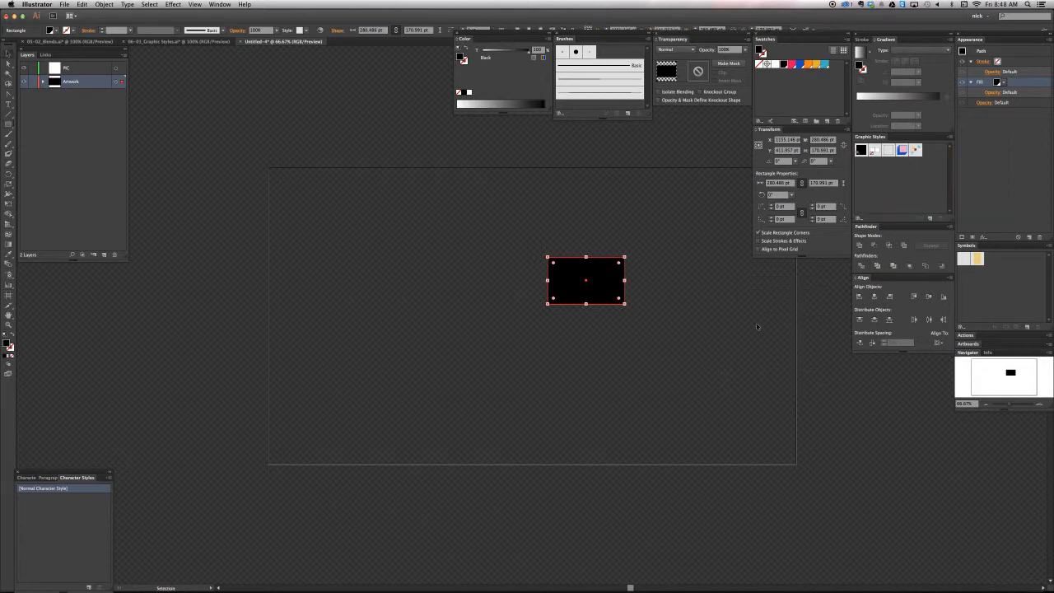
pyautogui.click(794, 364)
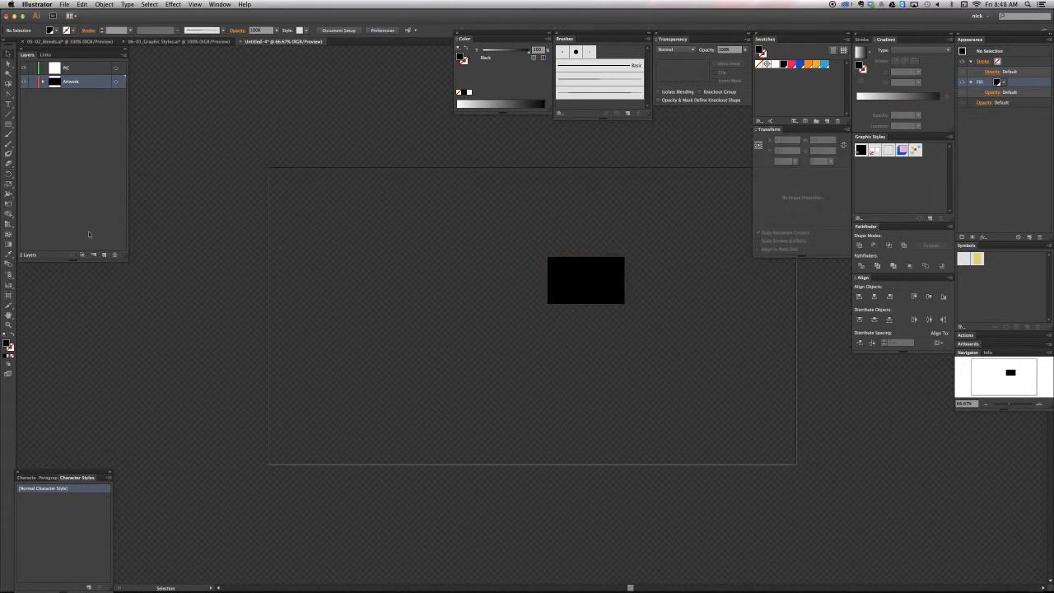
pyautogui.click(599, 269)
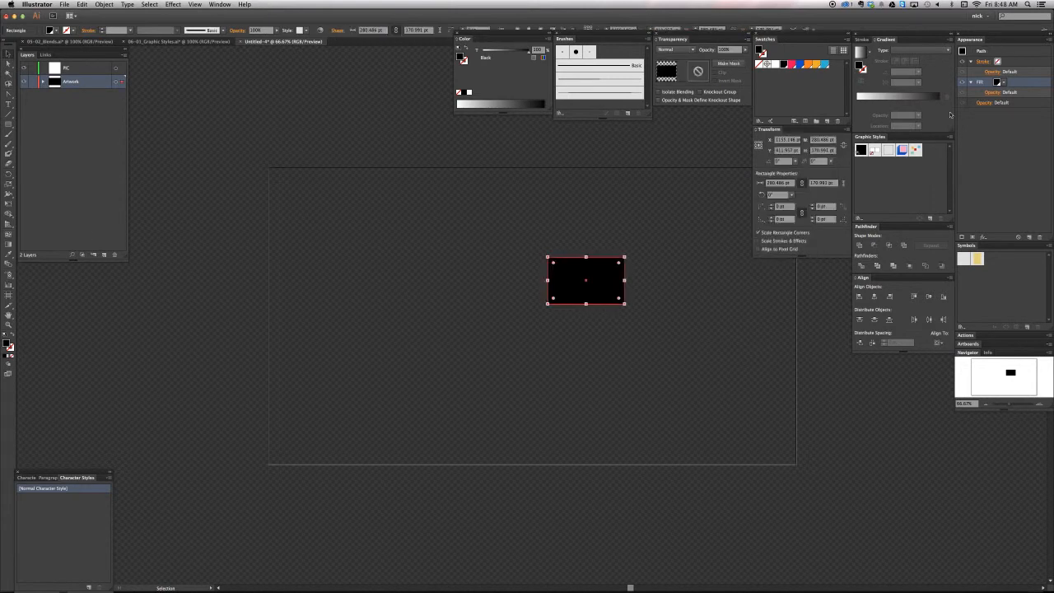
pyautogui.click(902, 150)
pyautogui.press('super+shift+a')
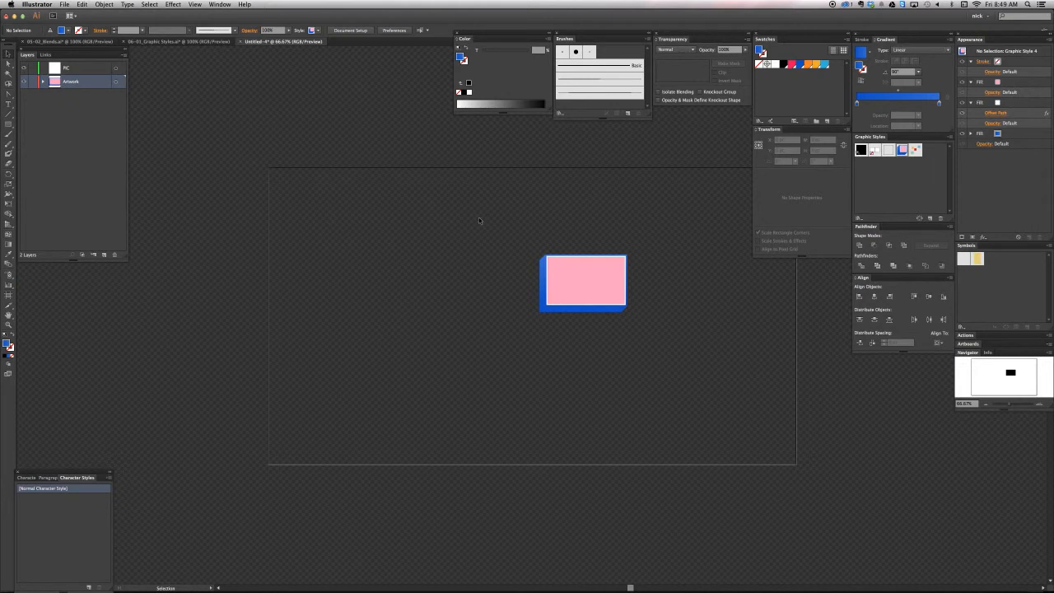
pyautogui.click(187, 41)
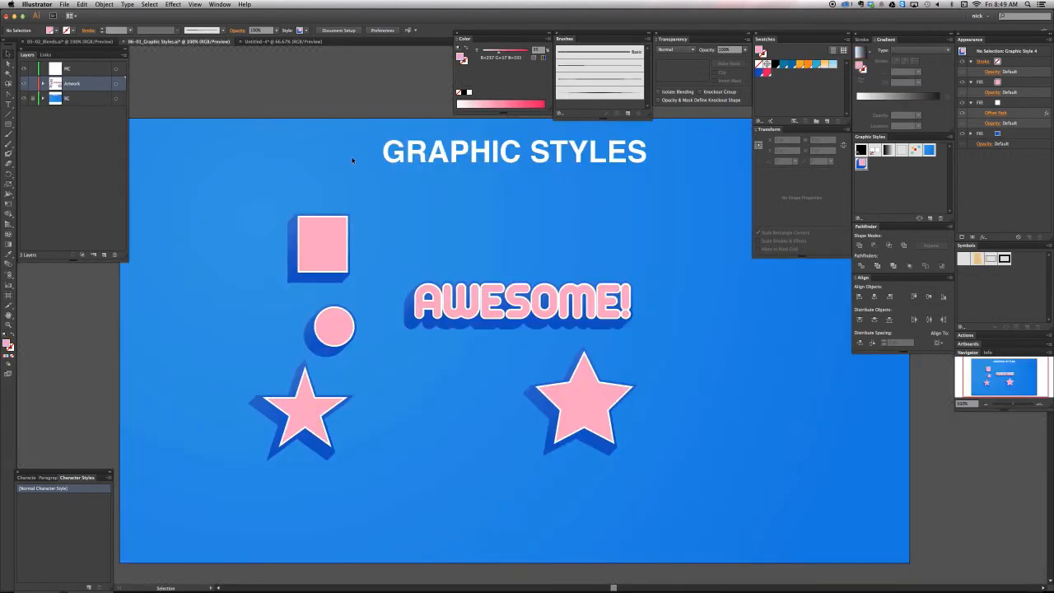